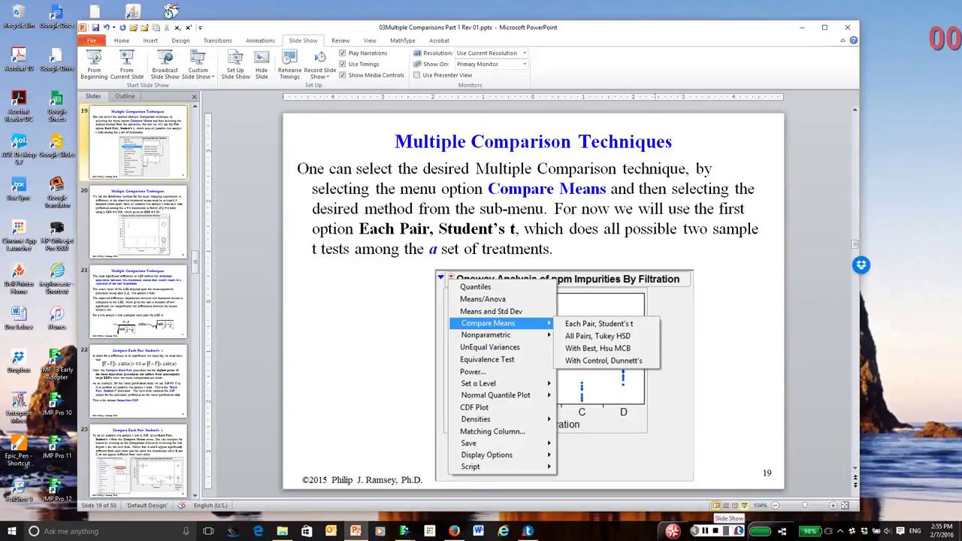
Step: Present the Multiple Comparison Techniques slide full screen, then bring up the JMP Impurities table
click(743, 506)
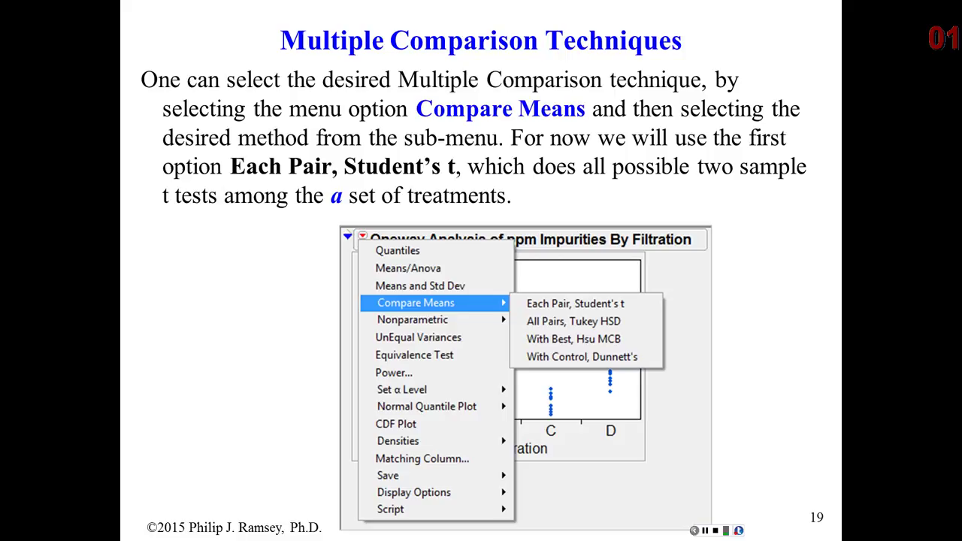
key(Escape)
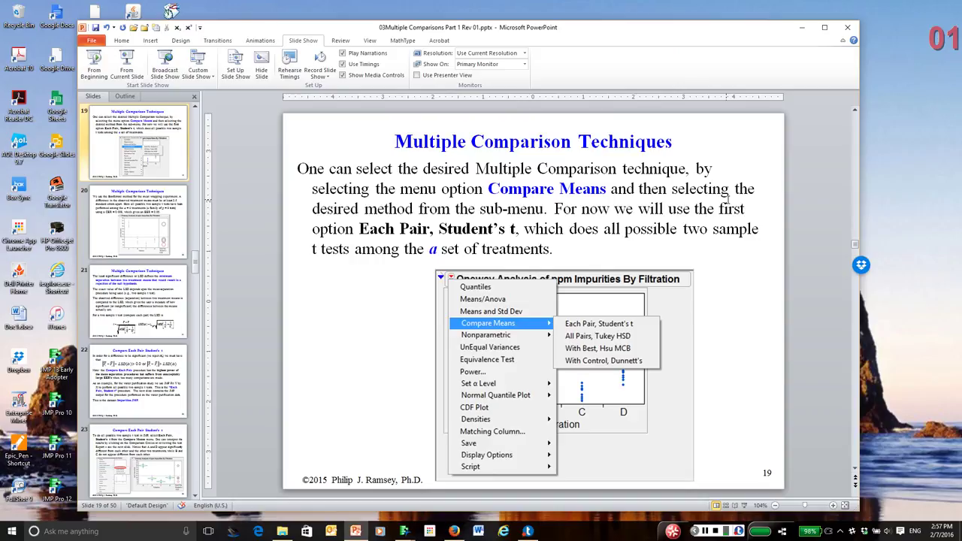
key(alt+Tab)
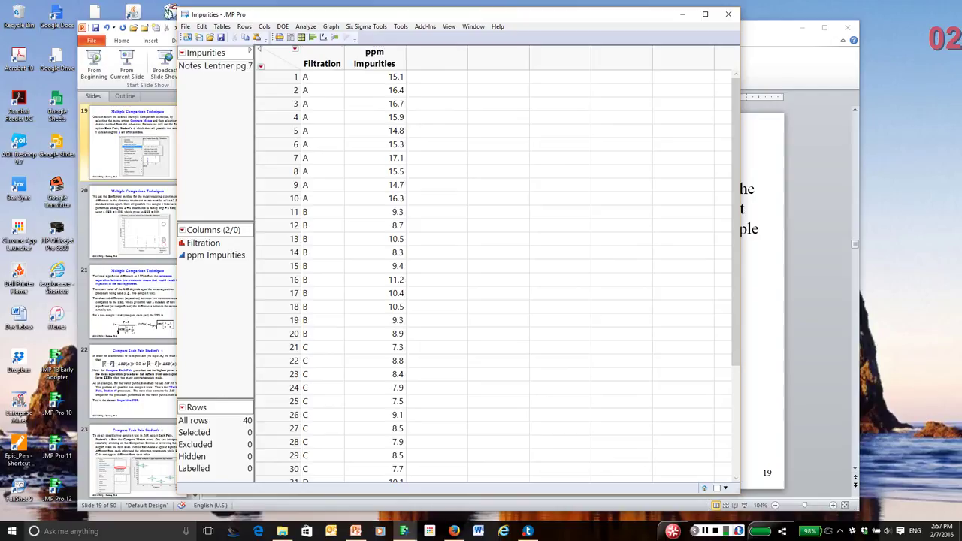
drag(278, 76, 279, 199)
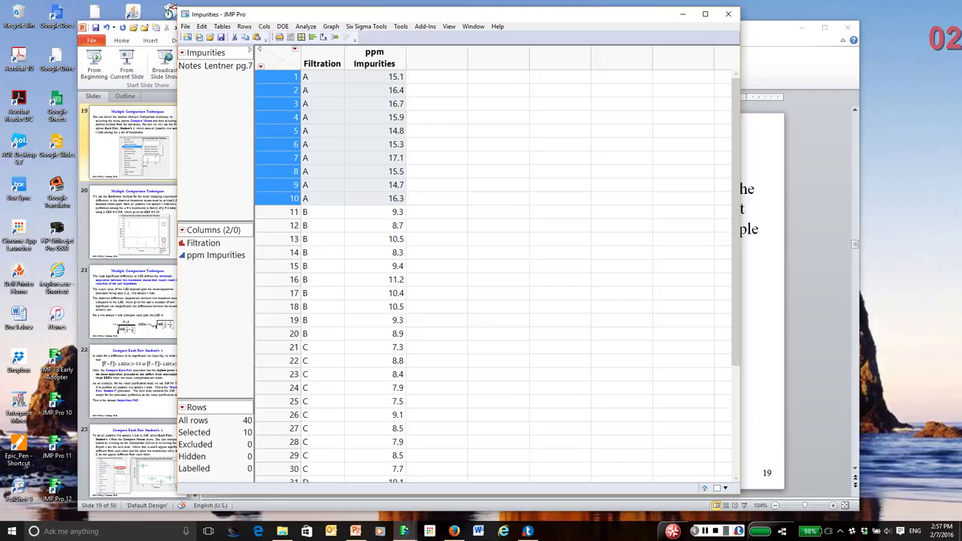
key(Escape)
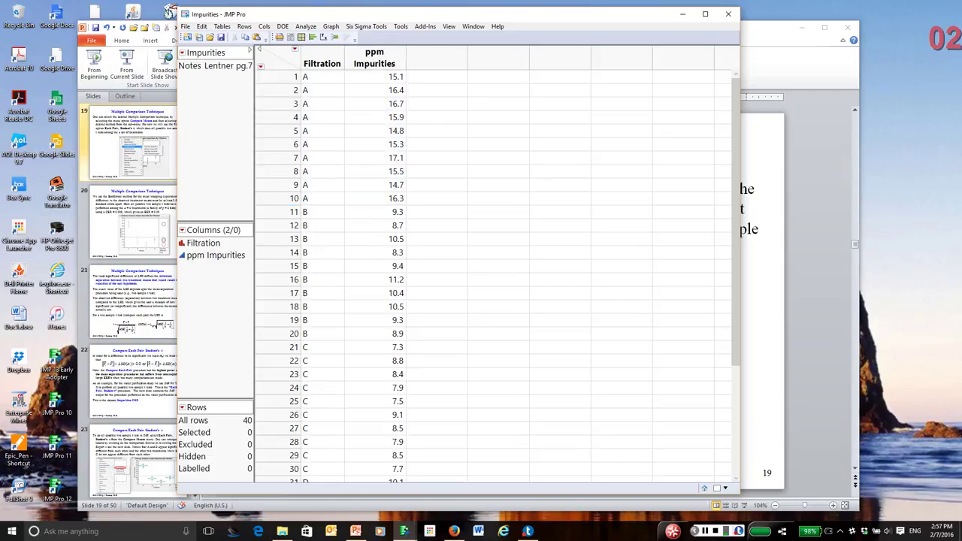
click(305, 26)
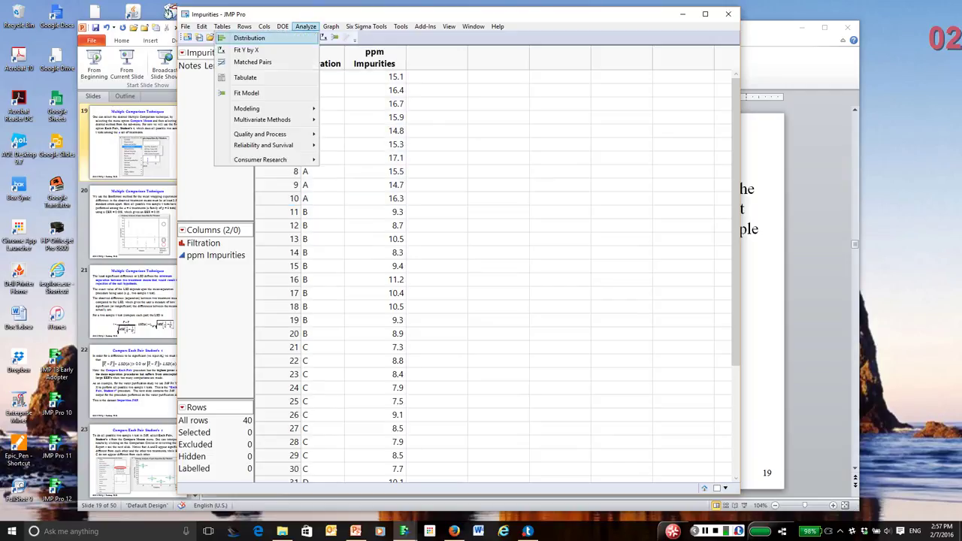
Step: Run Fit Y by X with Filtration as X, Factor and ppm Impurities as Y, Response
click(245, 50)
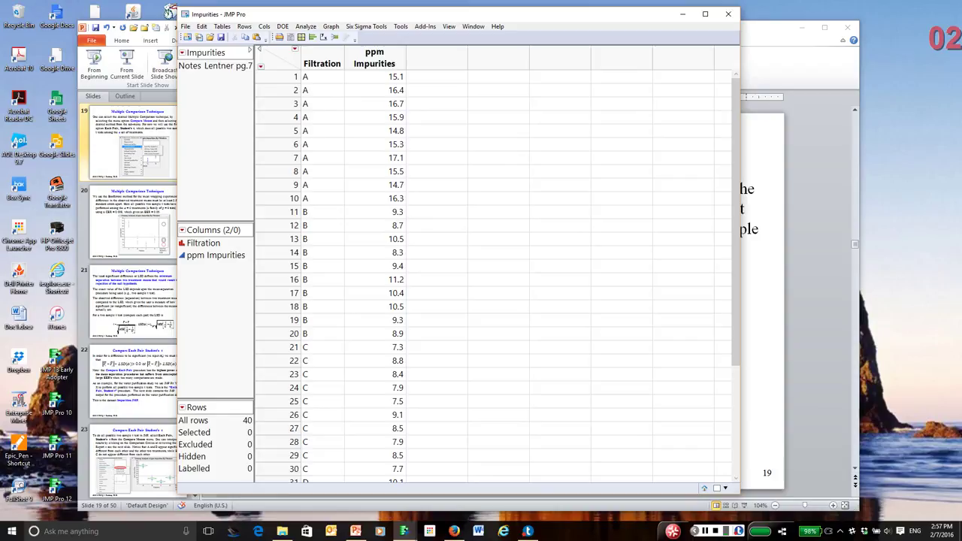
click(236, 102)
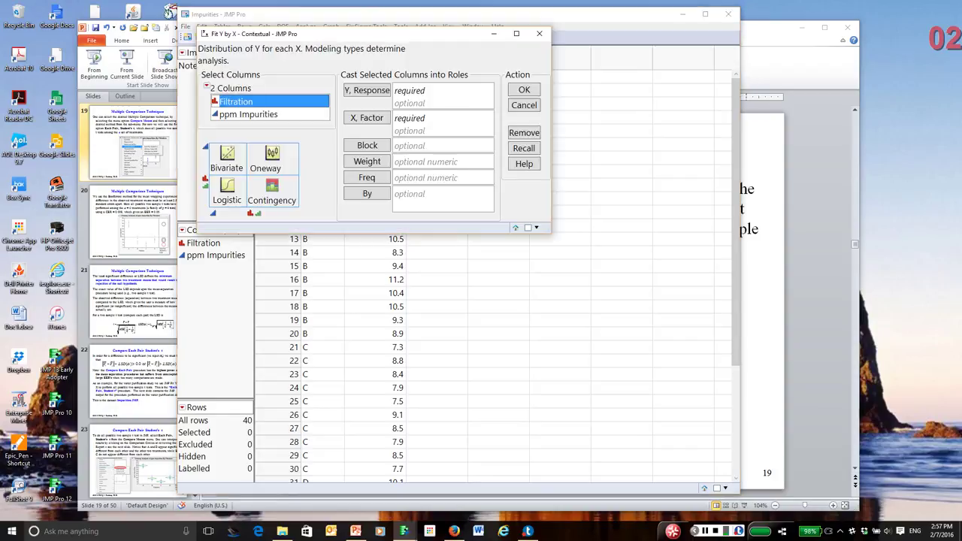
click(366, 117)
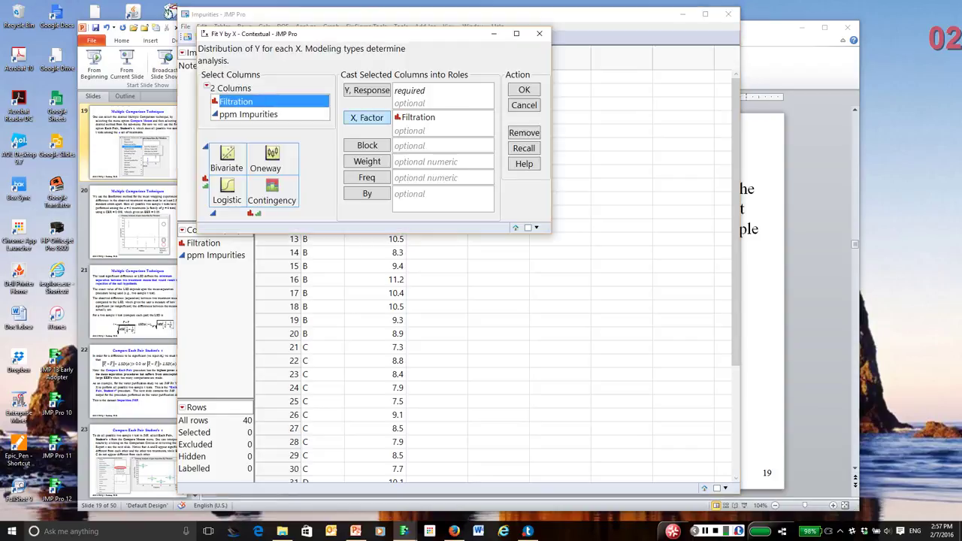
click(248, 114)
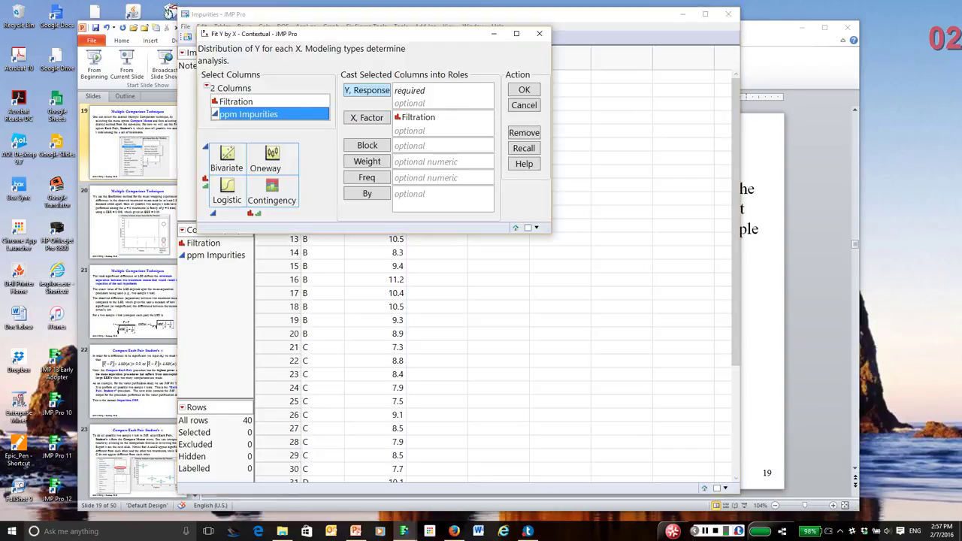
click(366, 90)
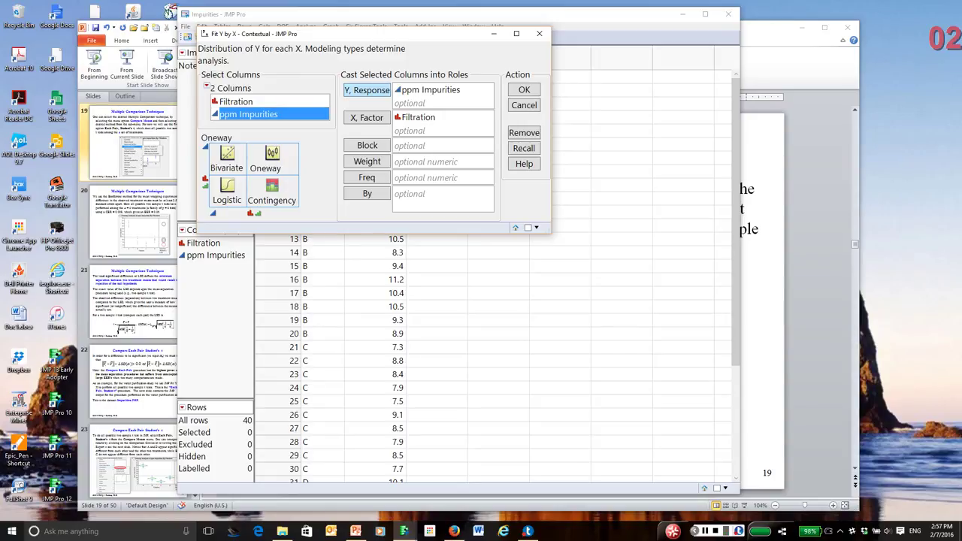
key(Return)
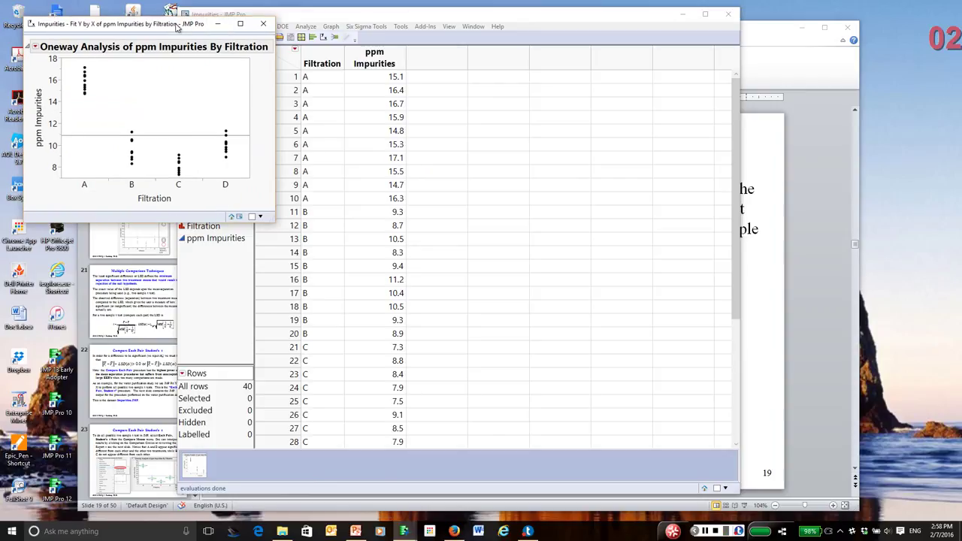
Step: Reposition and enlarge the report window, then add Means/Anova with means diamonds
drag(151, 22, 370, 23)
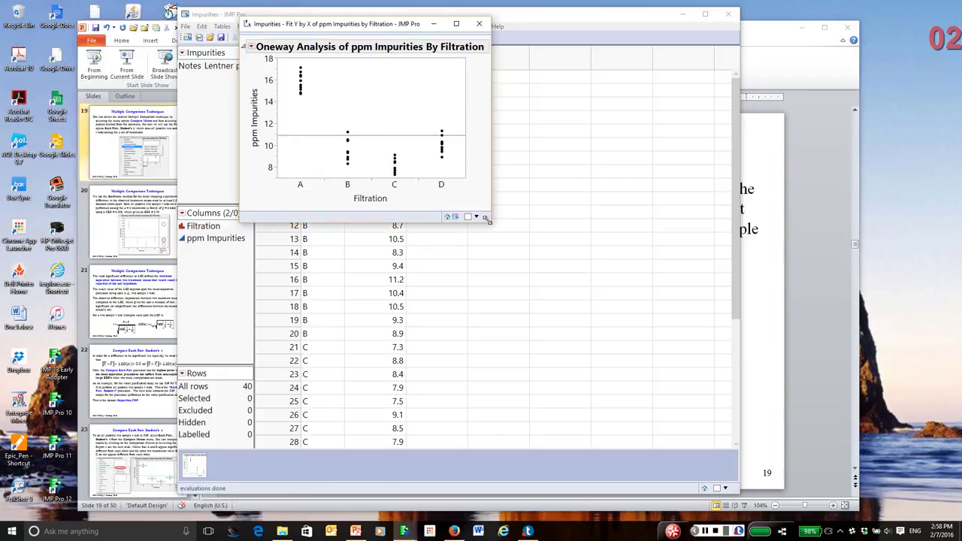
drag(487, 219, 654, 300)
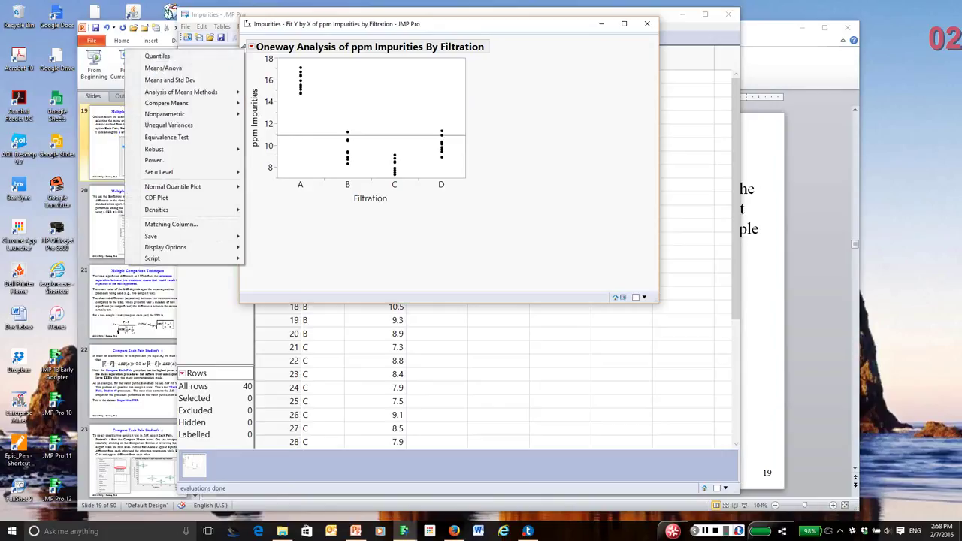
key(Down)
key(Down)
key(Return)
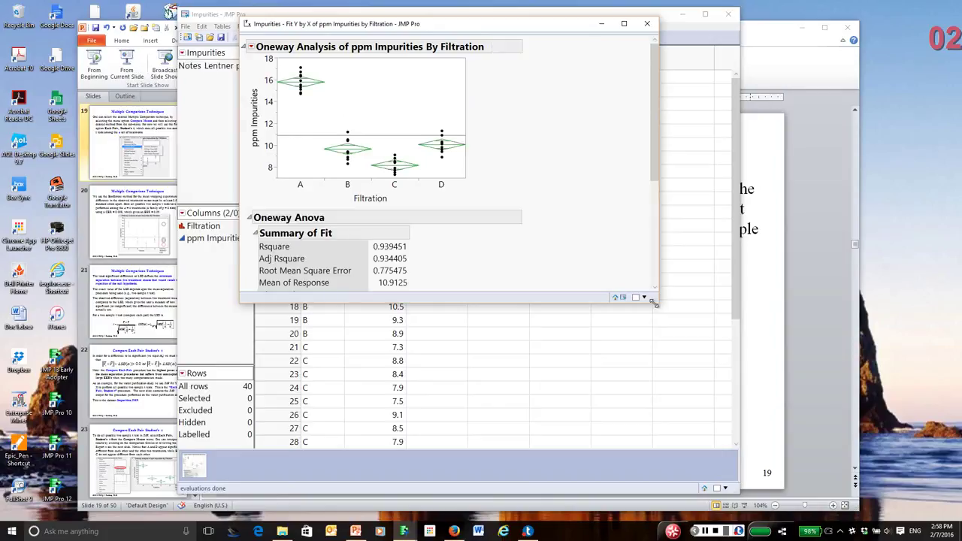
Step: Enlarge the window to reveal all Anova tables and briefly circle the Prob > F <.0001 value
drag(655, 302, 669, 497)
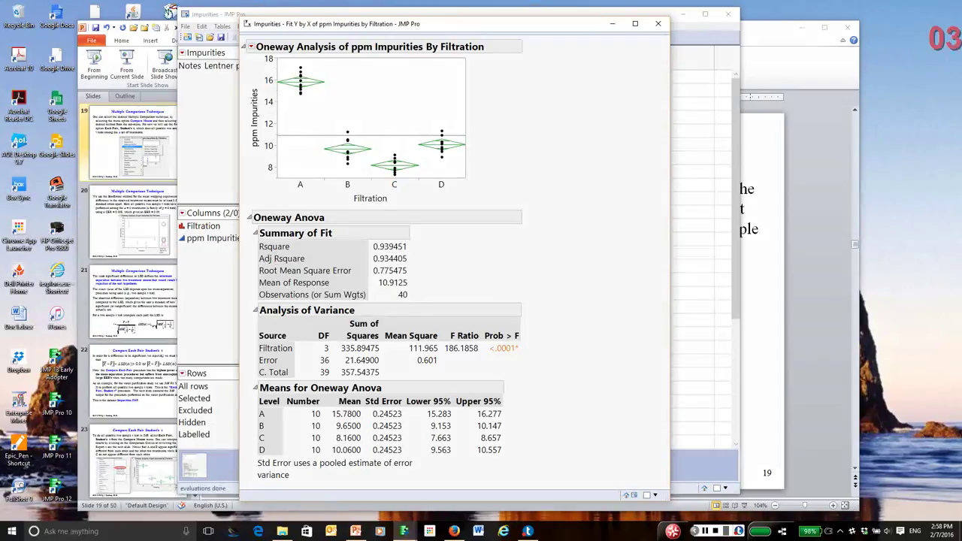
mouse_move(492, 360)
mouse_down()
mouse_move(491, 305)
mouse_move(486, 349)
mouse_move(510, 369)
mouse_up()
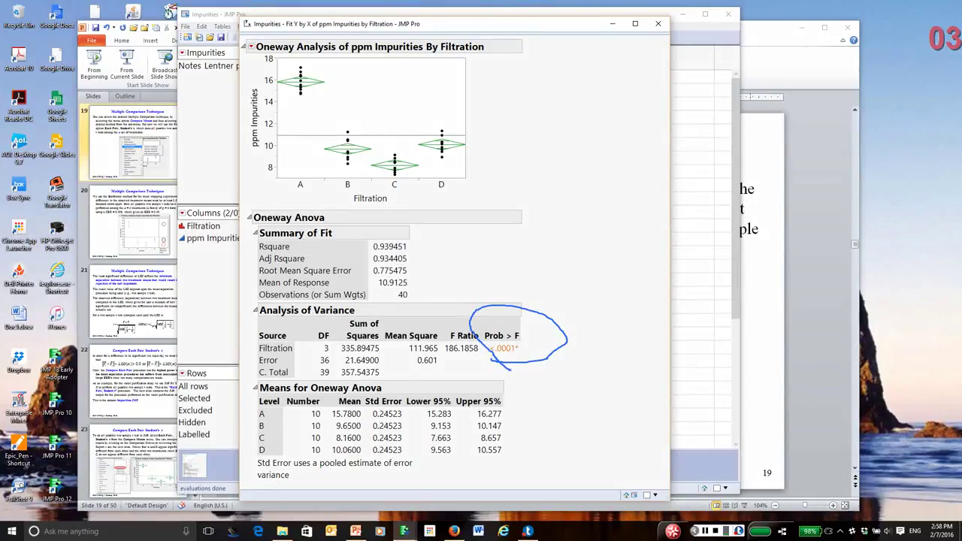
key(ctrl+F5)
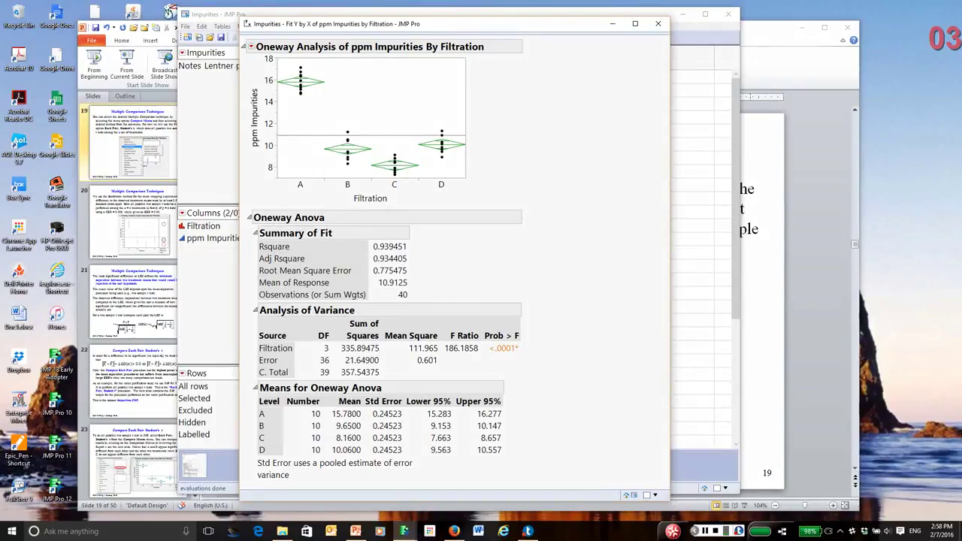
Step: Add Compare Means > Each Pair, Student's t comparison circles to the Oneway analysis
click(251, 47)
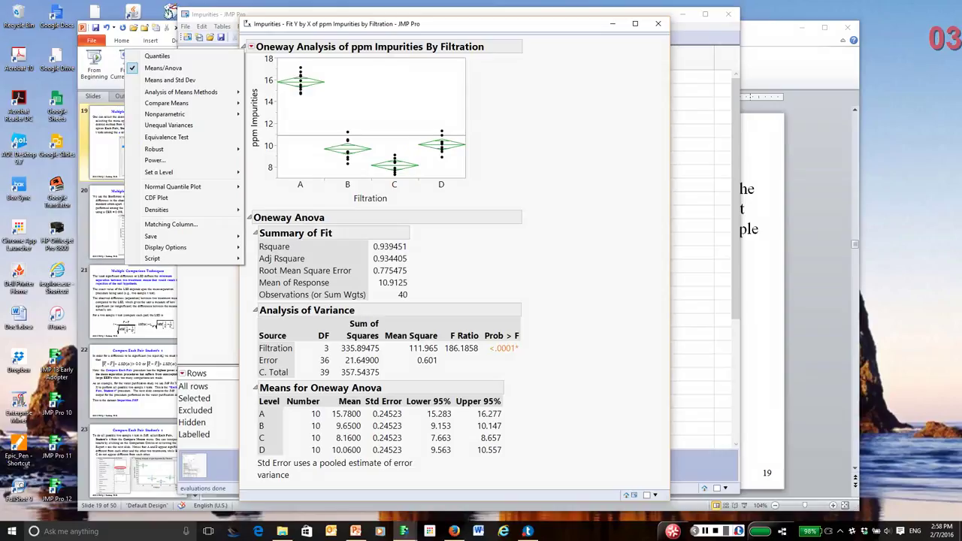
mouse_move(166, 103)
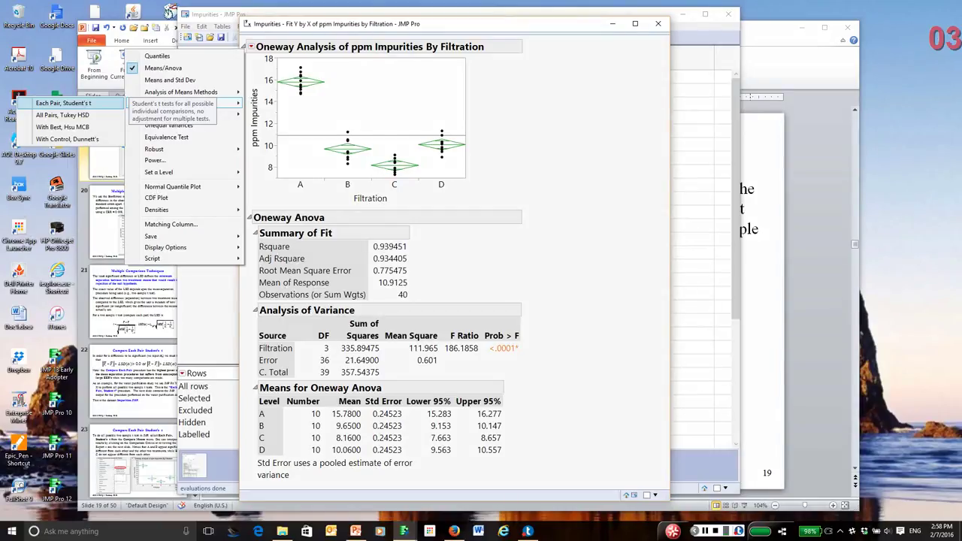
click(63, 103)
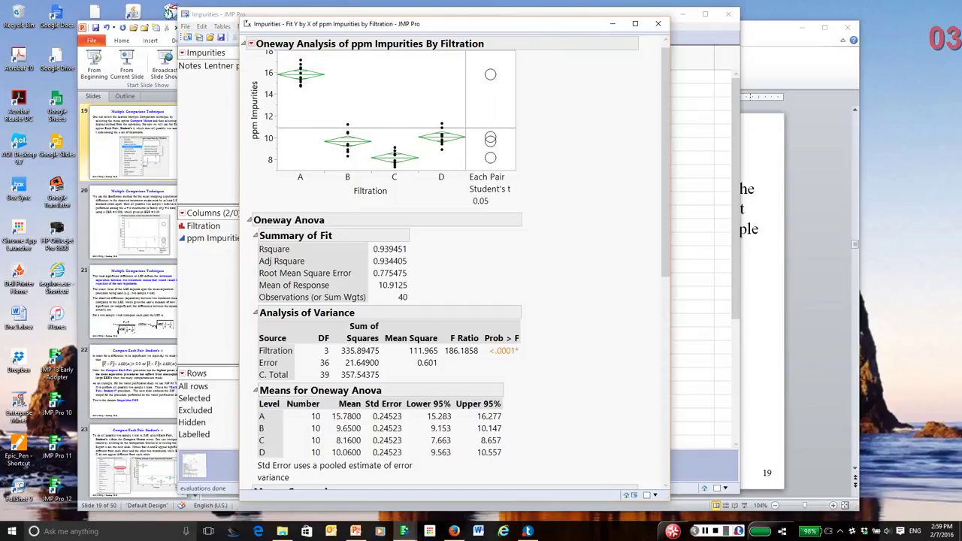
Step: Enlarge the circles panel, then select level C's circle and the B and D circle
click(490, 113)
drag(516, 171, 530, 189)
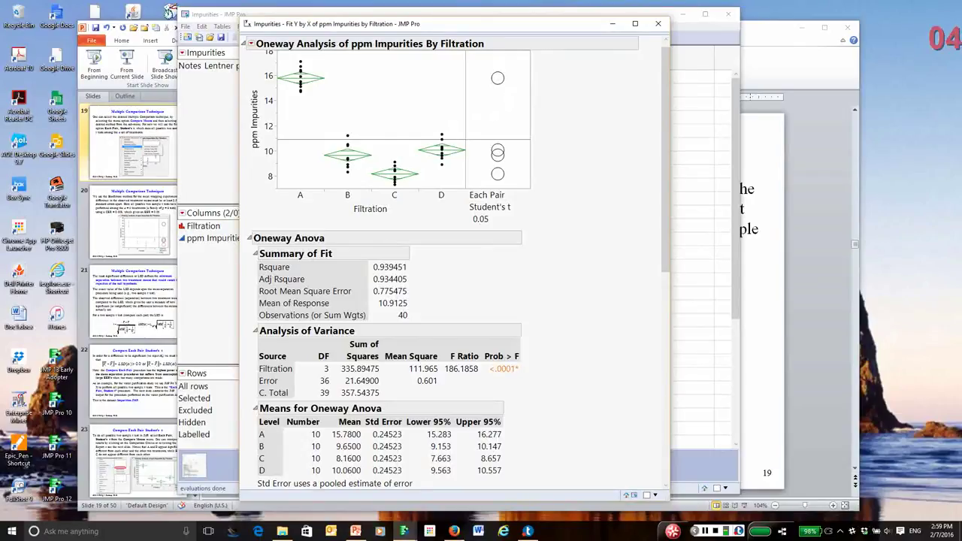
click(494, 181)
click(491, 158)
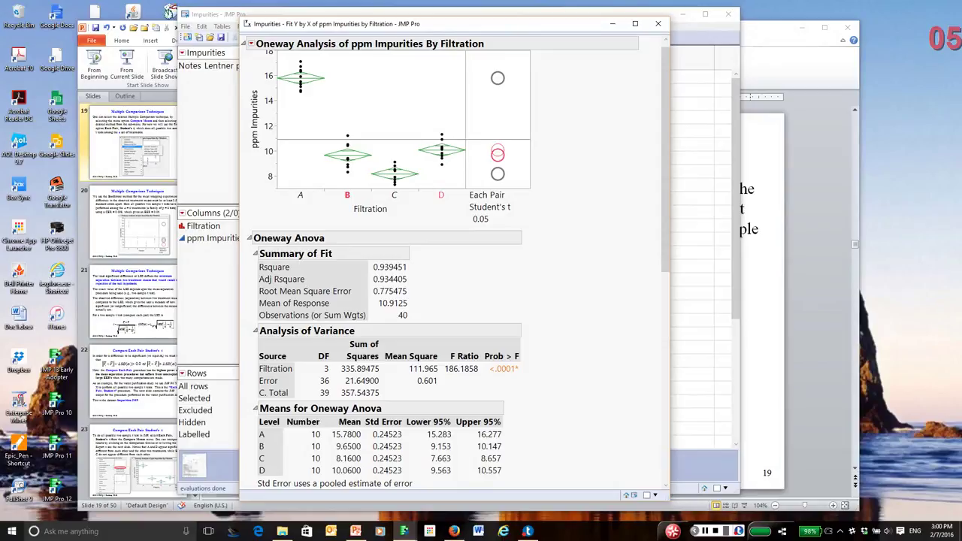
Step: Set the analysis alpha level to 0.008 through Set α Level > Other
click(251, 43)
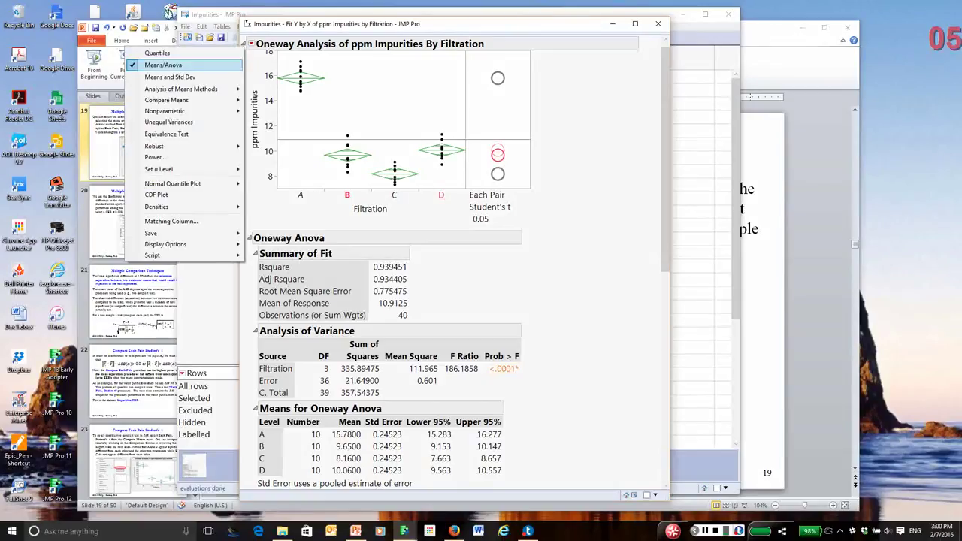
mouse_move(172, 169)
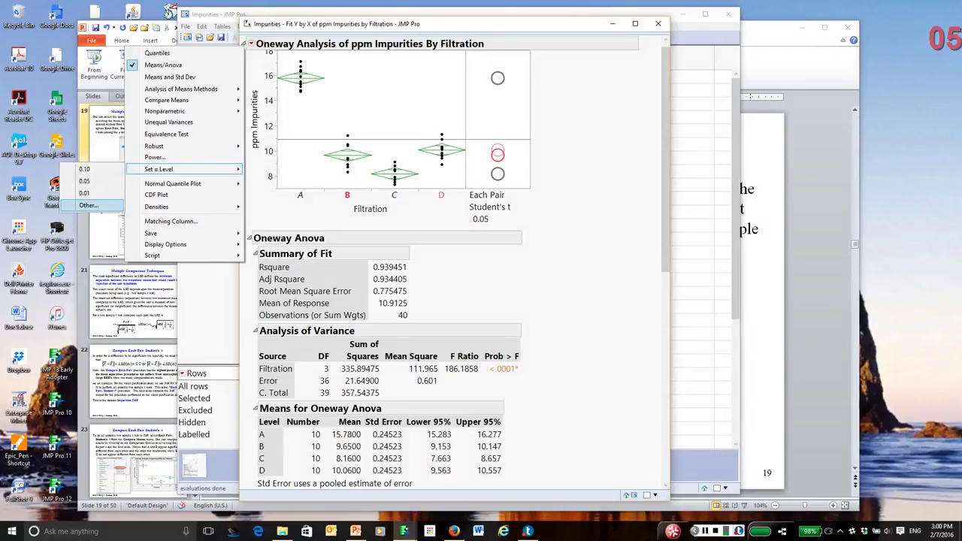
click(88, 205)
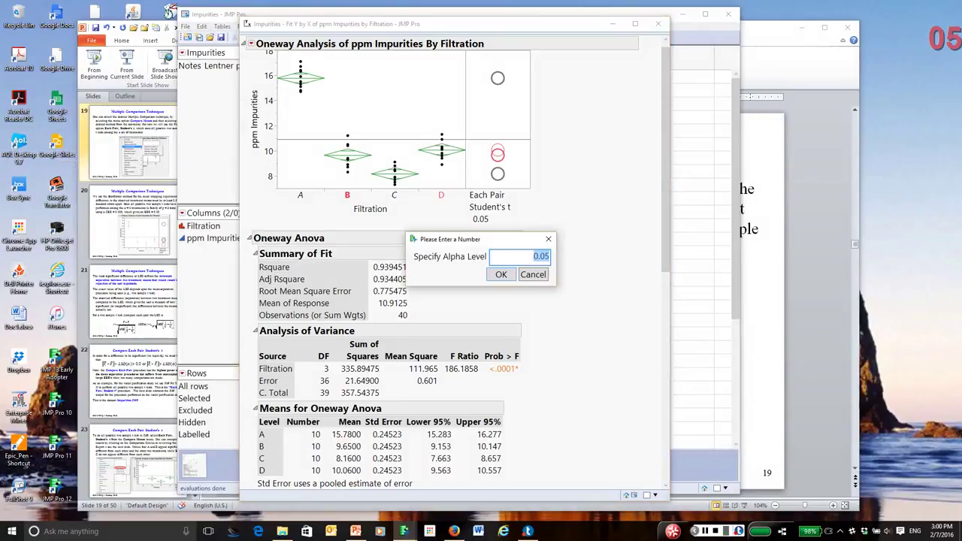
text(0.008)
key(Return)
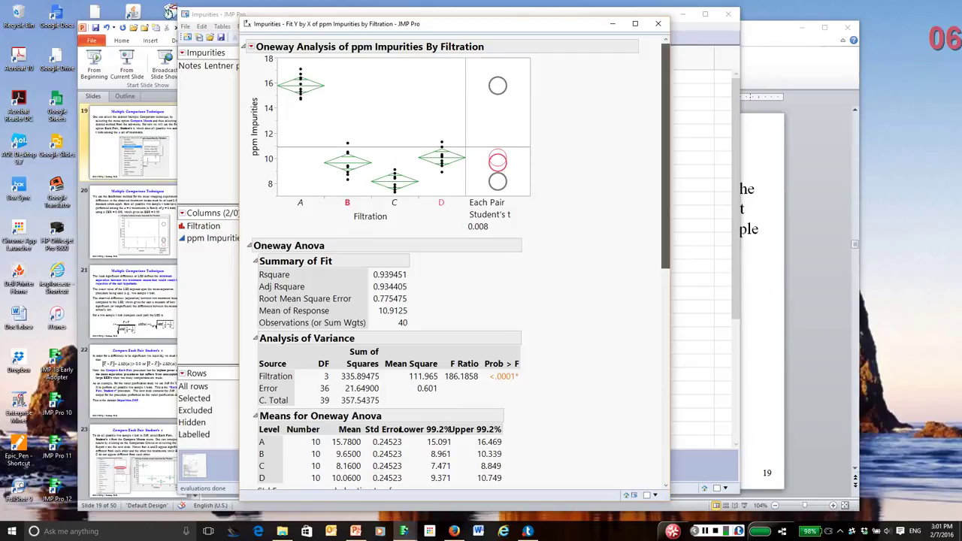
Step: Scroll down through the Means Comparisons report and back up to the top
drag(665, 151, 665, 364)
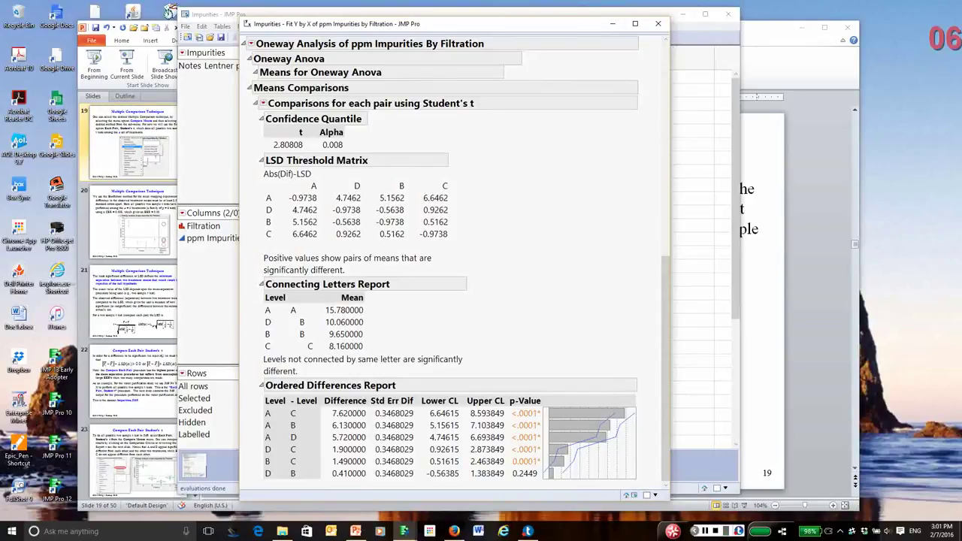
scroll(664, 369, up, 10)
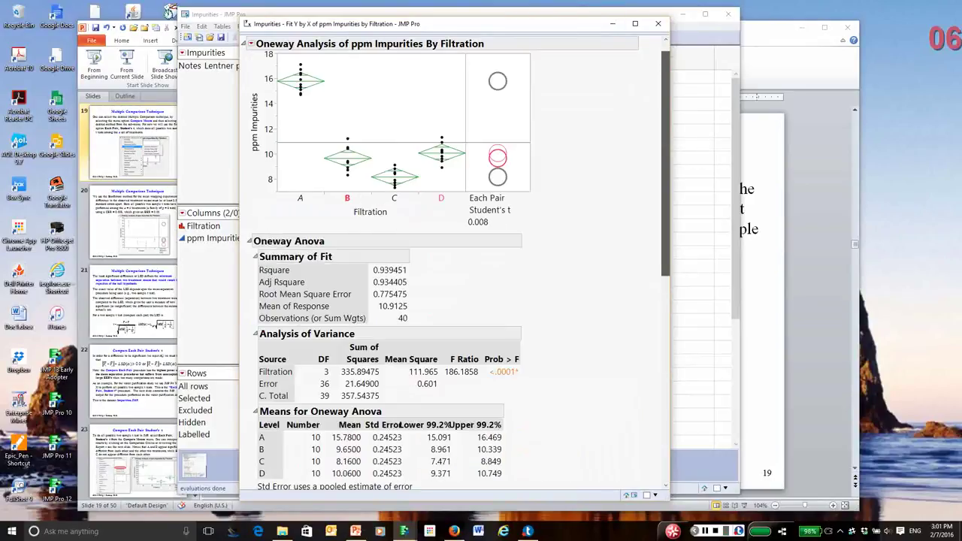
Step: Close the Fit Y by X report and switch back to the PowerPoint presentation
click(658, 23)
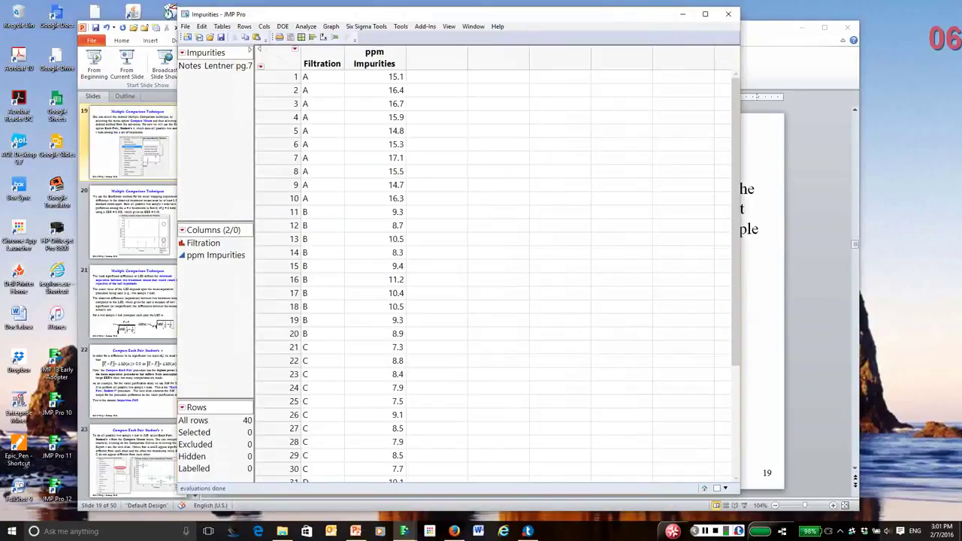
key(alt+Tab)
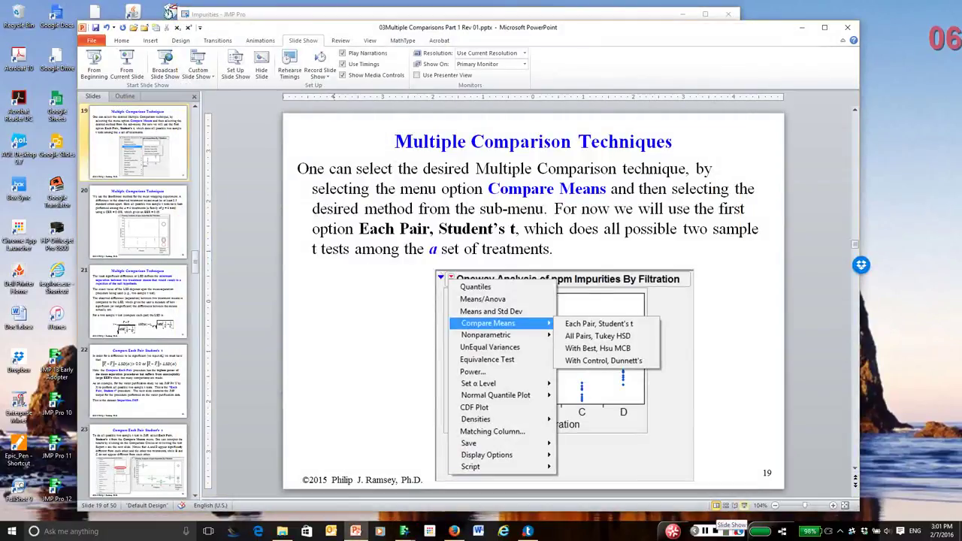
Step: Start the slide show at slide 19 and advance to slide 23, Compare Each Pair Student's t
click(741, 505)
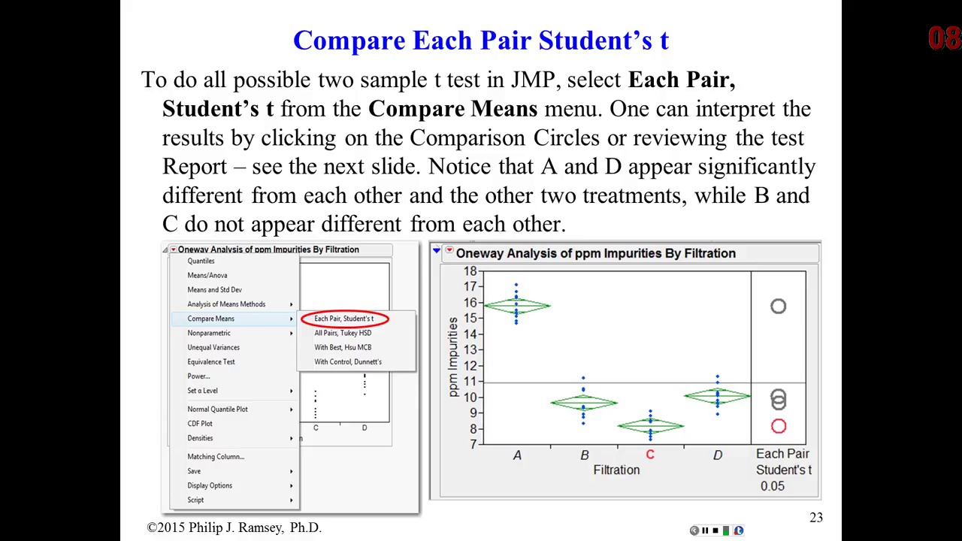
Step: Advance to slide 24 with the LSD = 0.703 calculation and Connecting Letters Report
key(Right)
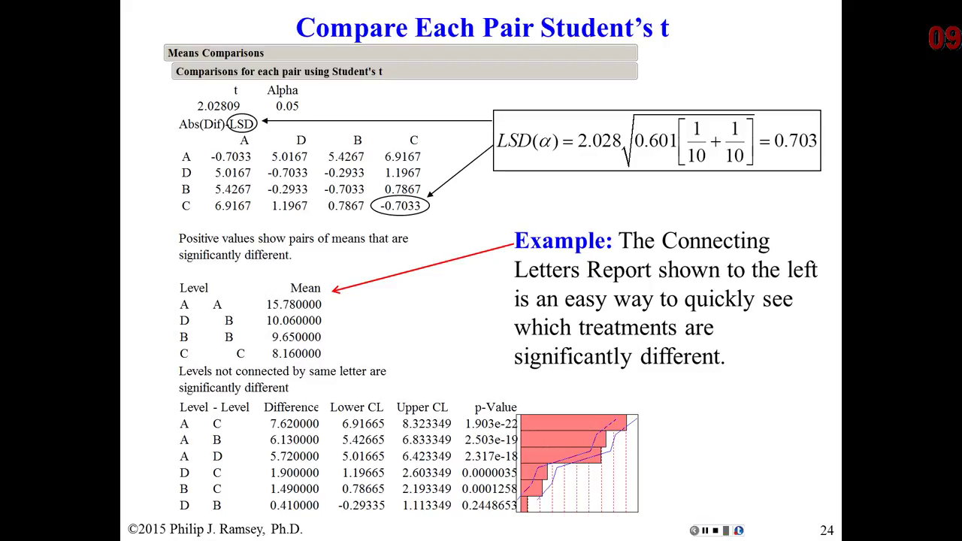
Step: Ink-mark the level list, B and C letters, and underline LSD 0.703 and D–B difference 0.410000
mouse_move(167, 295)
mouse_down()
mouse_move(166, 368)
mouse_move(195, 318)
mouse_move(194, 308)
mouse_move(167, 303)
mouse_up()
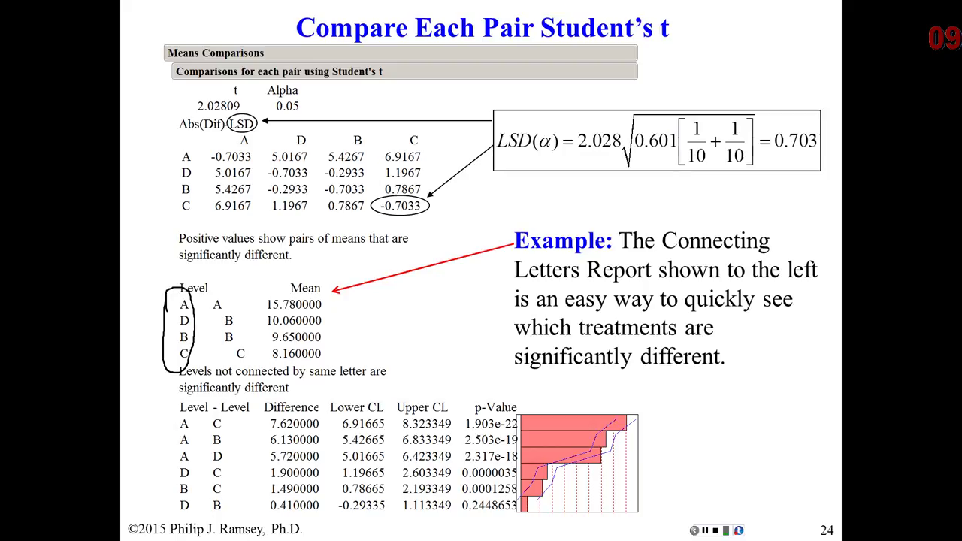
drag(223, 316, 231, 346)
mouse_move(236, 360)
mouse_down()
mouse_move(253, 348)
mouse_move(235, 364)
mouse_up()
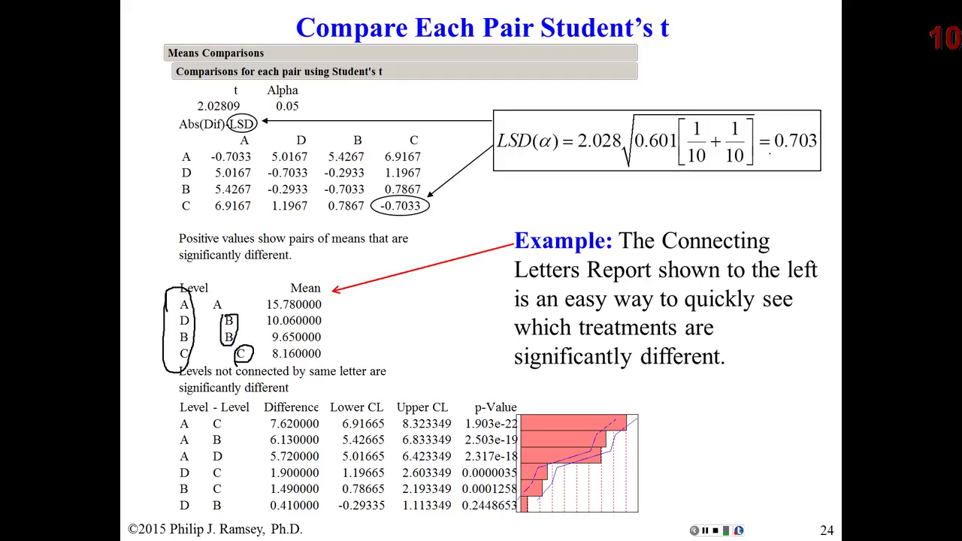
drag(780, 153, 822, 155)
mouse_move(266, 512)
mouse_down()
mouse_move(316, 515)
mouse_move(267, 499)
mouse_move(284, 519)
mouse_up()
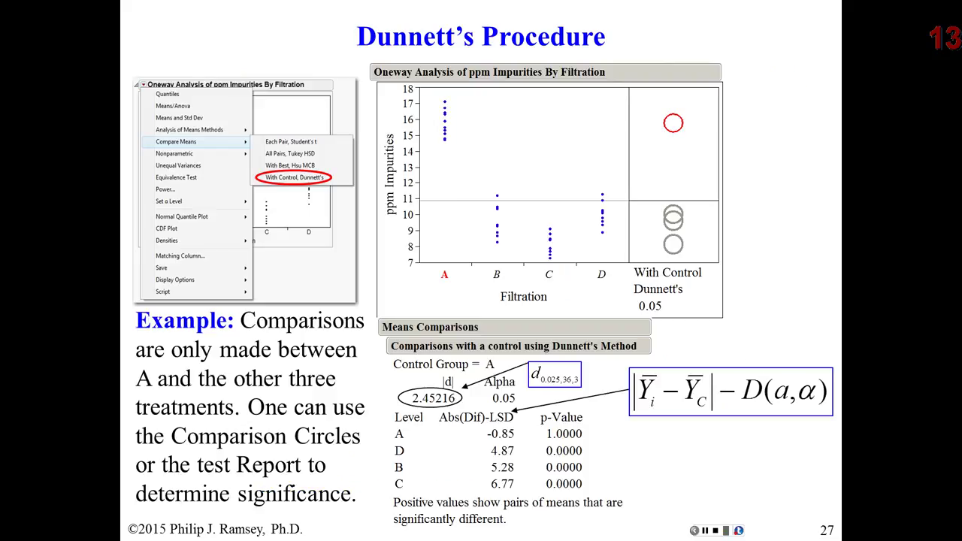
Step: End the slide show, dismiss the ink prompt, and return to the Impurities table's Analyze menu in JMP
key(Escape)
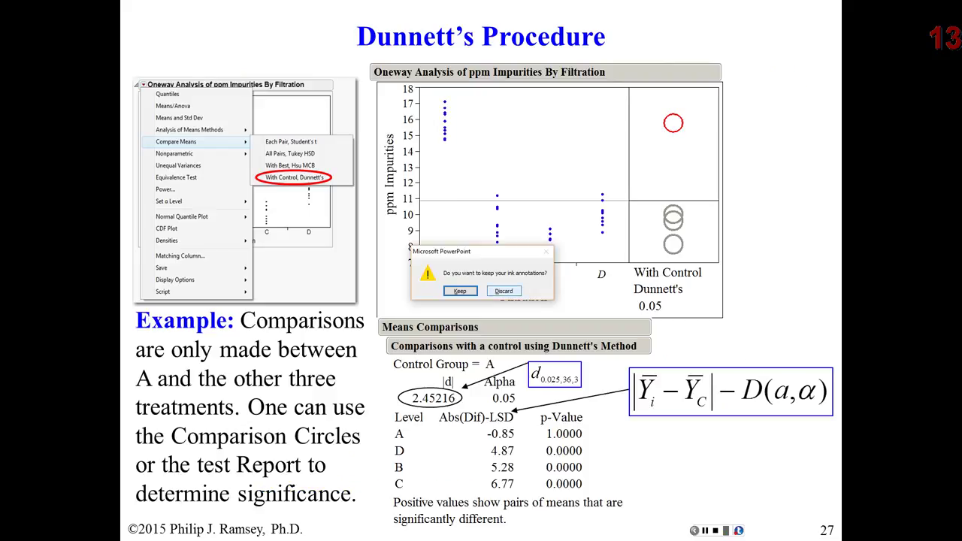
key(Return)
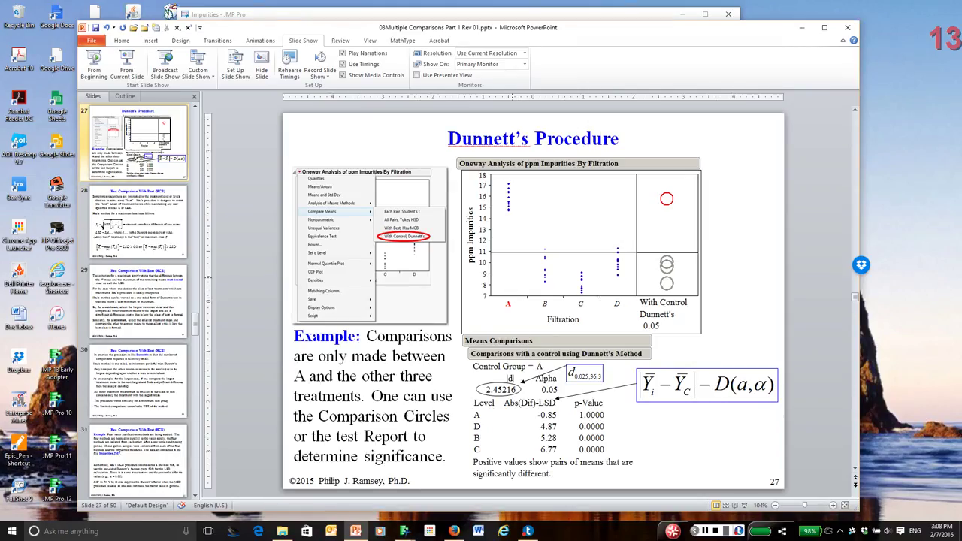
key(alt+Tab)
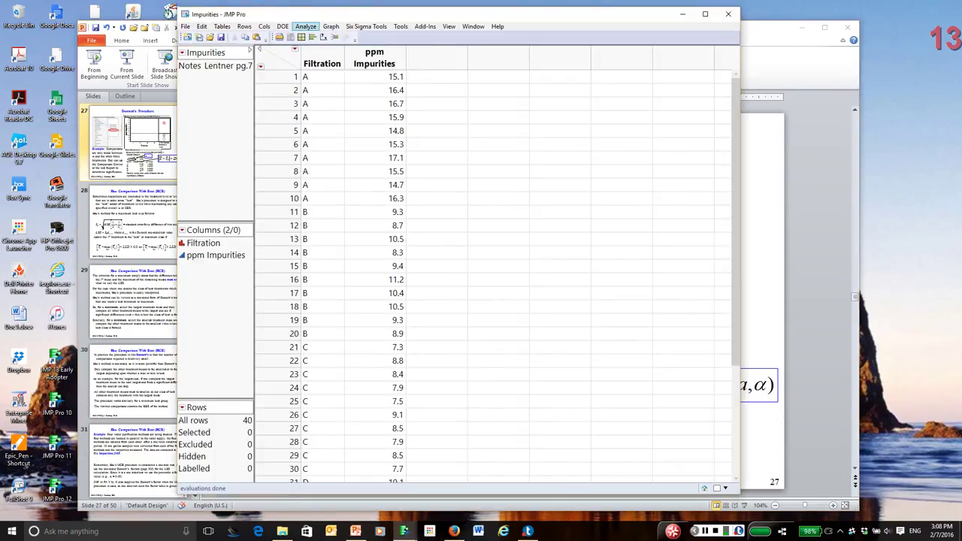
key(alt+a)
Step: Run Fit Y by X with ppm Impurities by Filtration and add Each Pair, Student's t circles
key(Return)
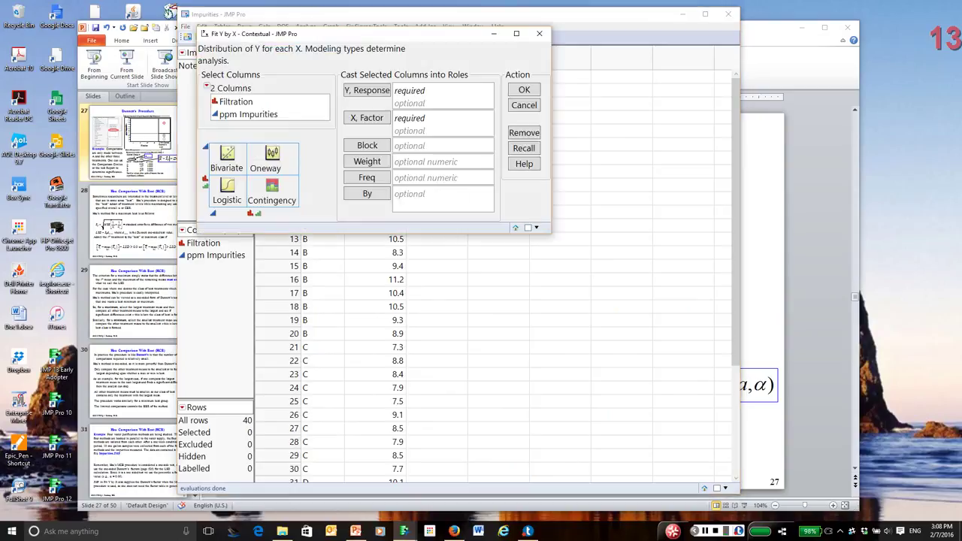
key(Return)
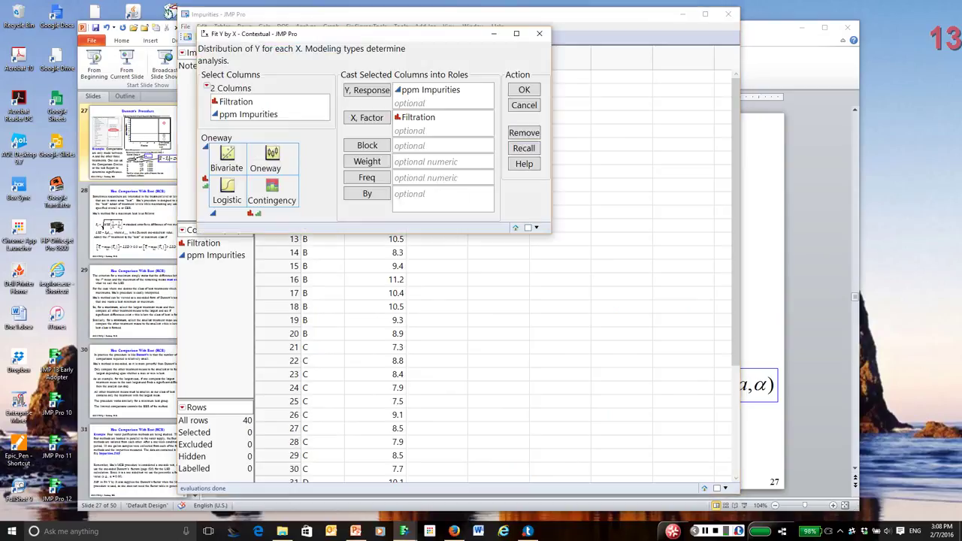
key(Return)
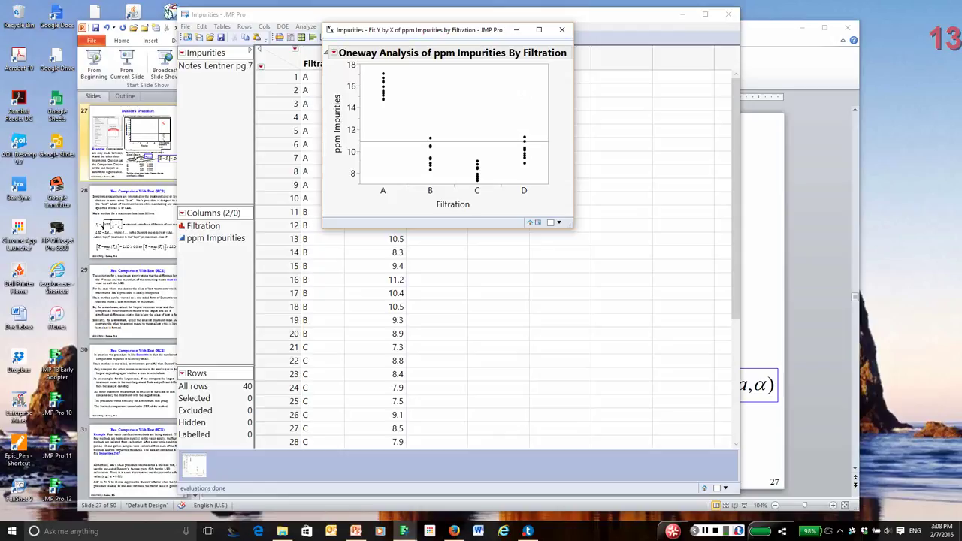
click(333, 53)
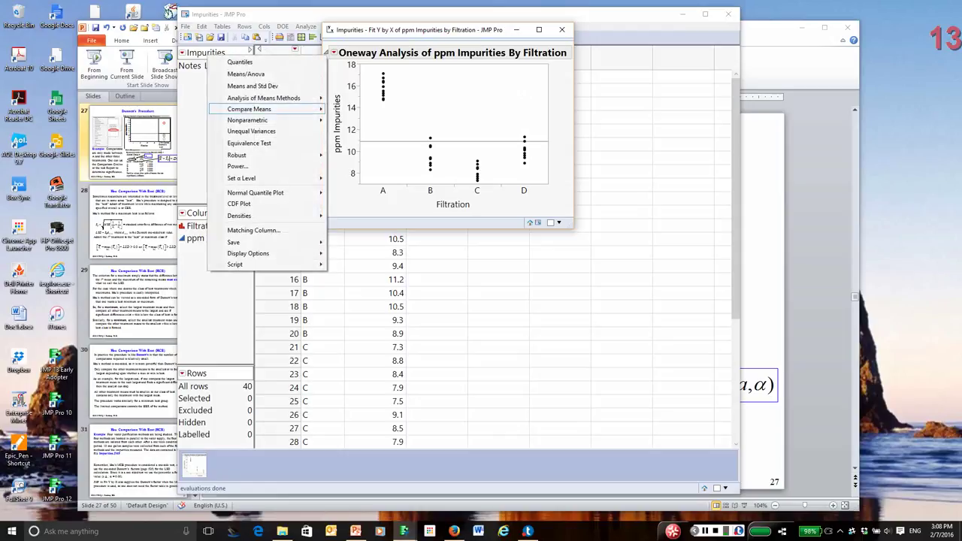
mouse_move(249, 109)
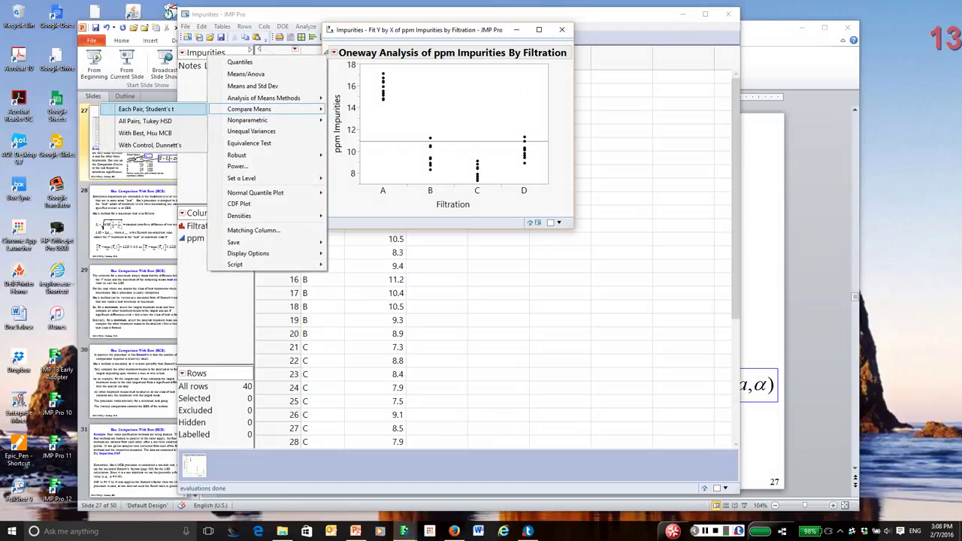
click(146, 109)
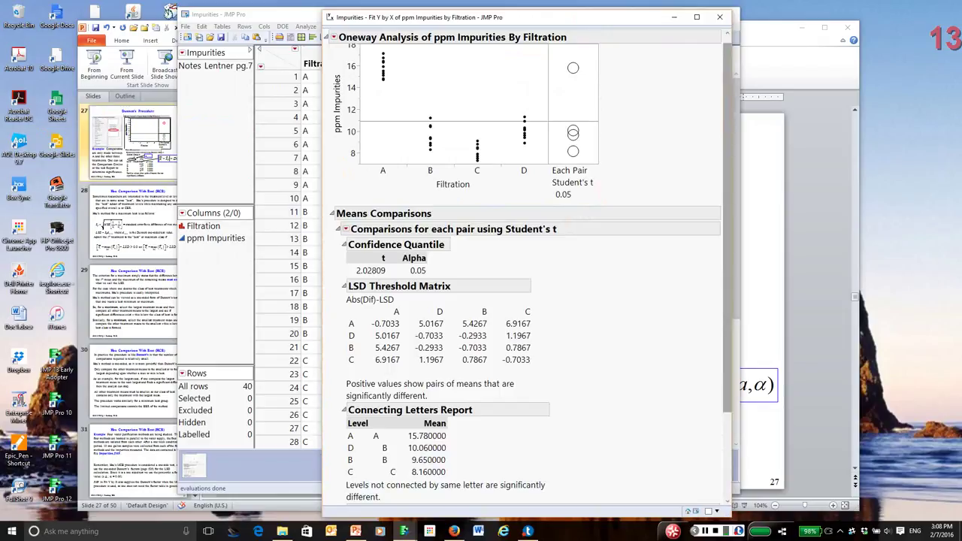
Step: Ink-mark the LSD Threshold Matrix, positive-values note and Connecting Letters Report, then erase the ink
scroll(526, 271, down, 3)
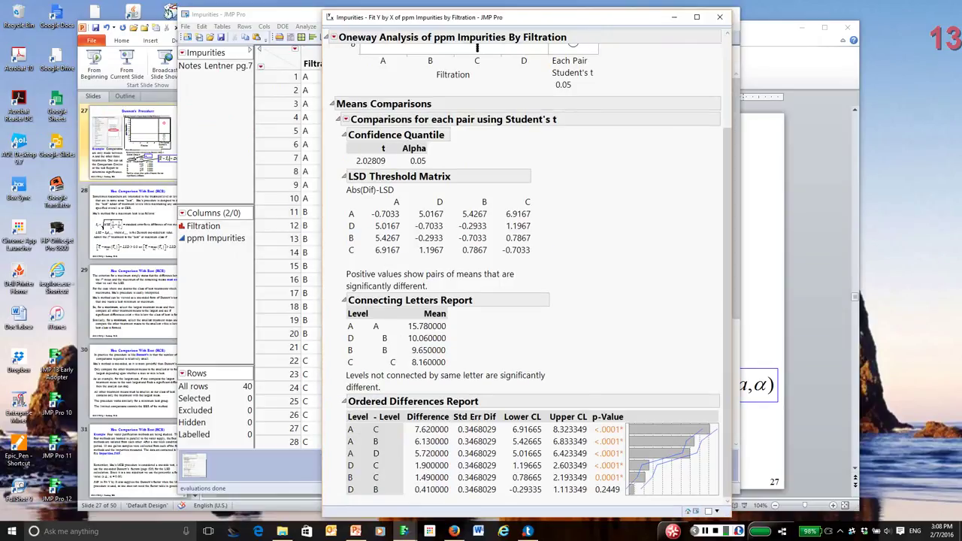
mouse_move(557, 239)
mouse_down()
mouse_move(492, 239)
mouse_move(577, 256)
mouse_up()
drag(323, 279, 513, 317)
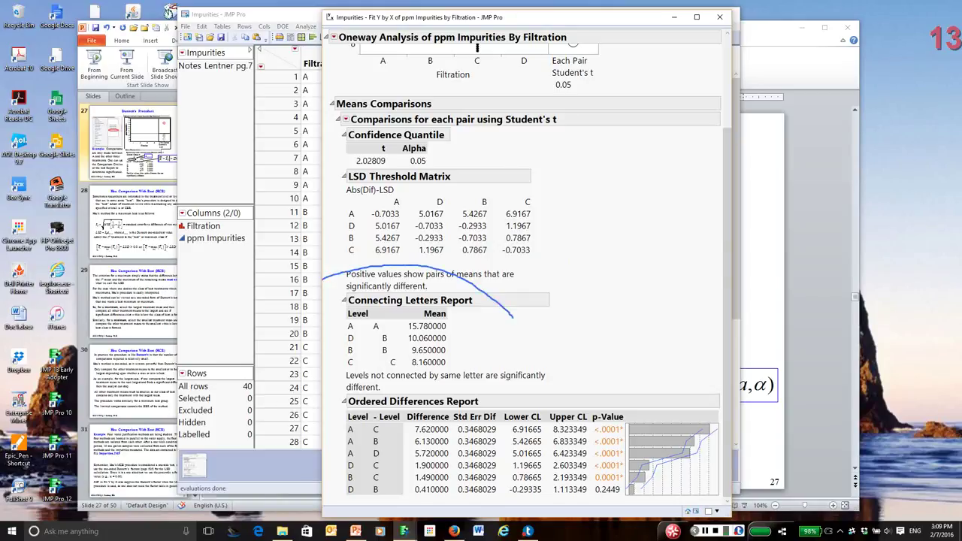
mouse_move(323, 404)
mouse_down()
mouse_move(510, 239)
mouse_move(422, 284)
mouse_up()
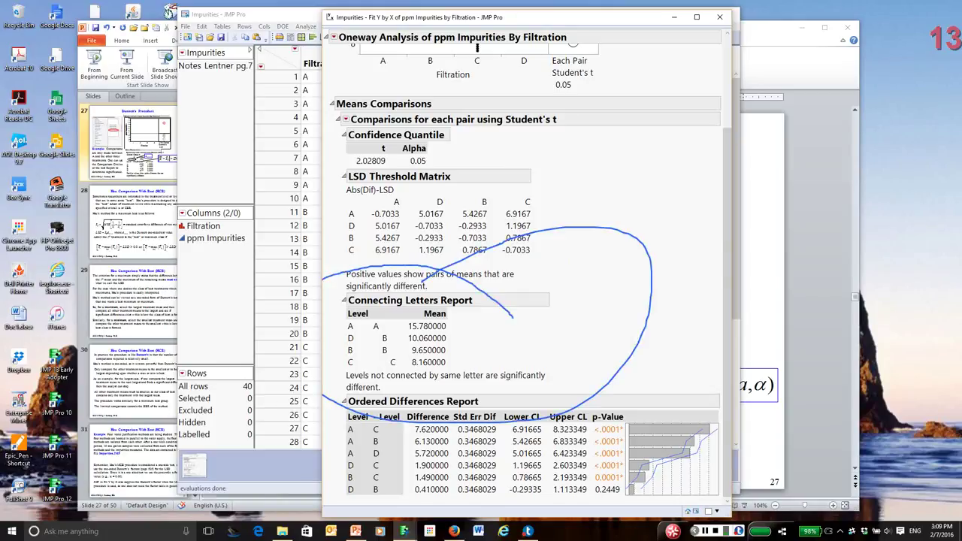
key(ctrl+shift+c)
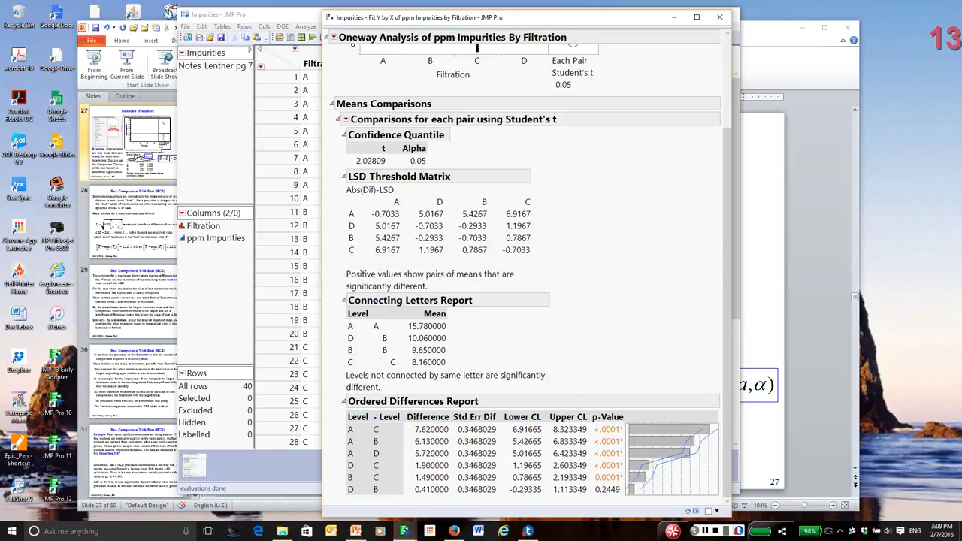
scroll(476, 47, up, 3)
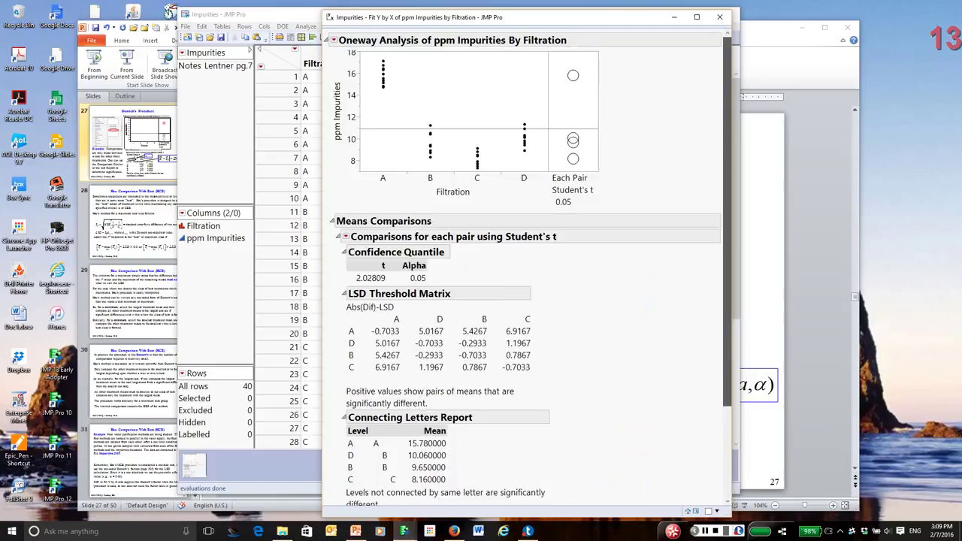
Step: Select group A as control and add Compare Means > With Control, Dunnett's
click(567, 81)
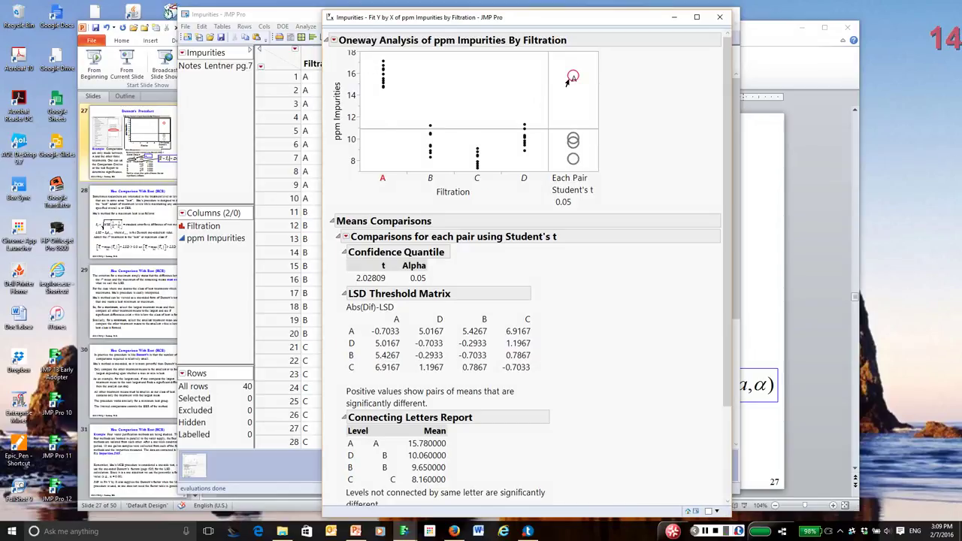
click(382, 81)
click(333, 39)
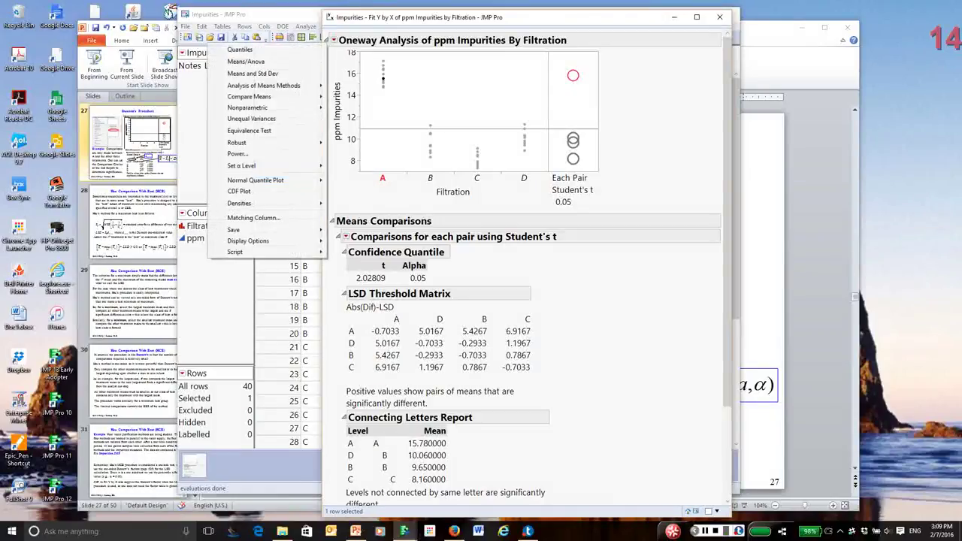
mouse_move(255, 97)
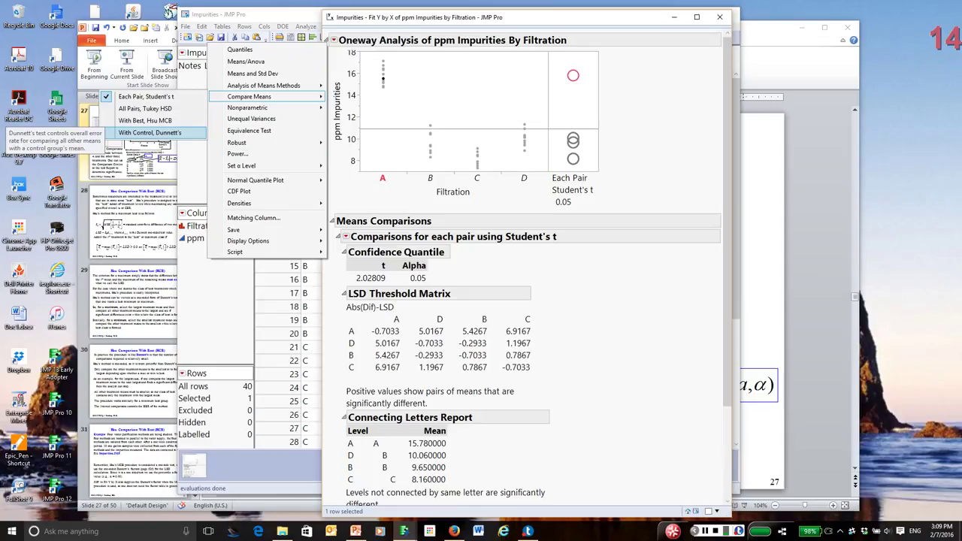
click(150, 132)
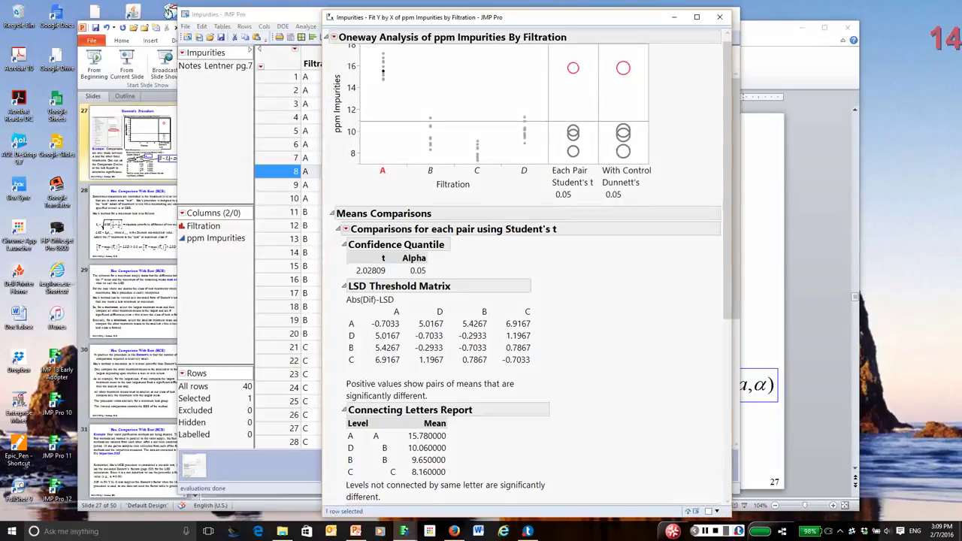
Step: Ink-highlight the Dunnett's title, control group A and its -0.85 row, erasing each mark
scroll(526, 270, down, 8)
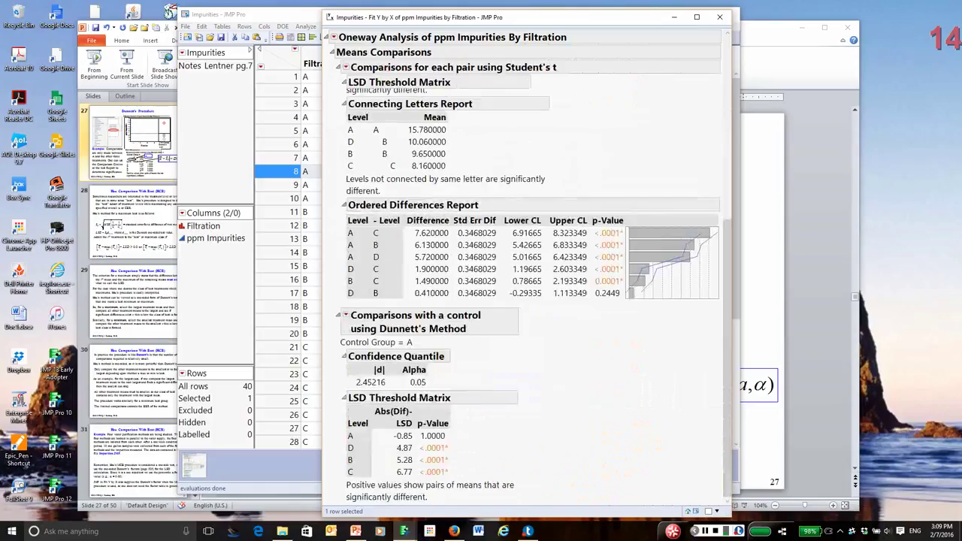
mouse_move(470, 319)
mouse_down()
mouse_move(327, 340)
mouse_move(328, 353)
mouse_move(465, 311)
mouse_up()
mouse_move(340, 431)
mouse_down()
mouse_move(377, 443)
mouse_move(417, 432)
mouse_move(324, 425)
mouse_up()
key(ctrl+z)
mouse_move(547, 456)
mouse_down()
mouse_move(520, 440)
mouse_move(349, 430)
mouse_move(421, 494)
mouse_move(464, 493)
mouse_move(524, 410)
mouse_up()
key(ctrl+z)
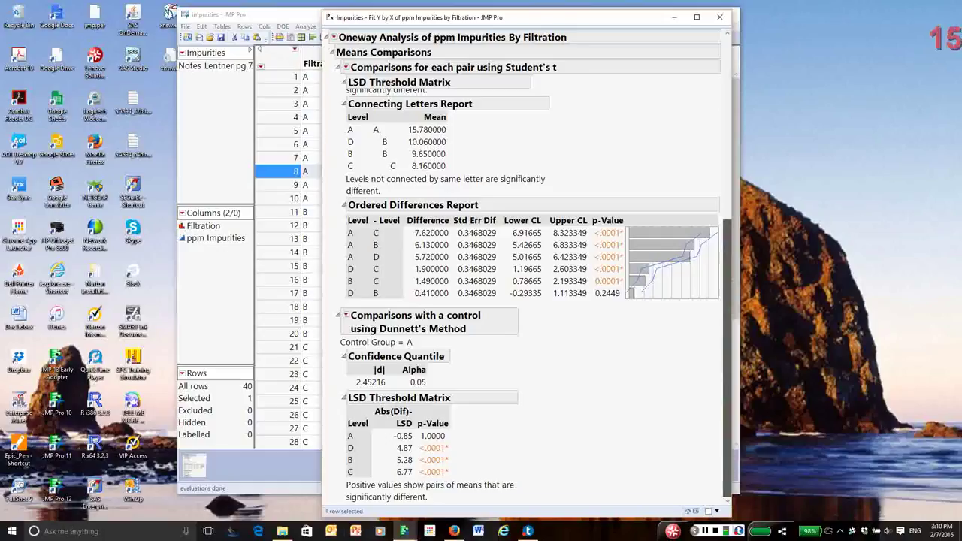
Step: Deselect the group A point and add Compare Means > With Best, Hsu MCB circles
scroll(526, 300, up, 10)
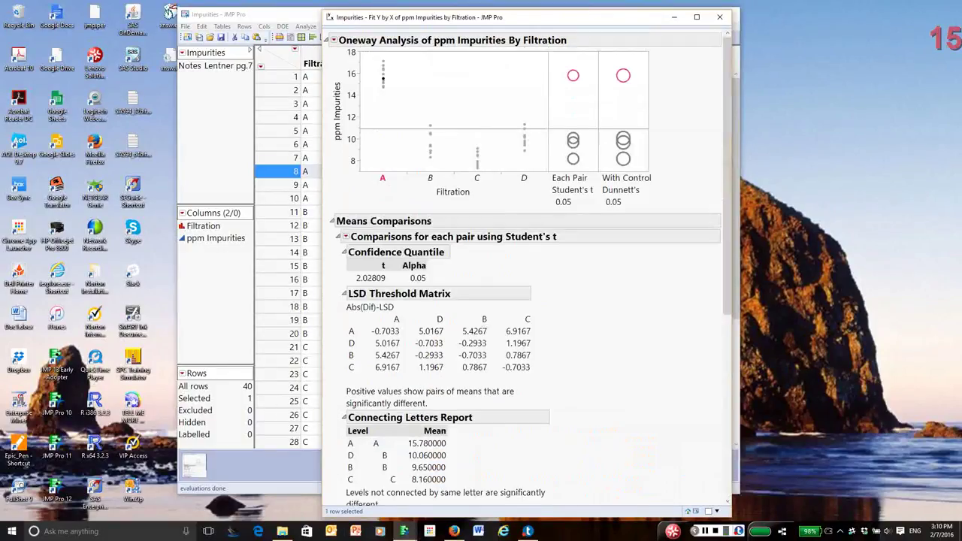
click(496, 124)
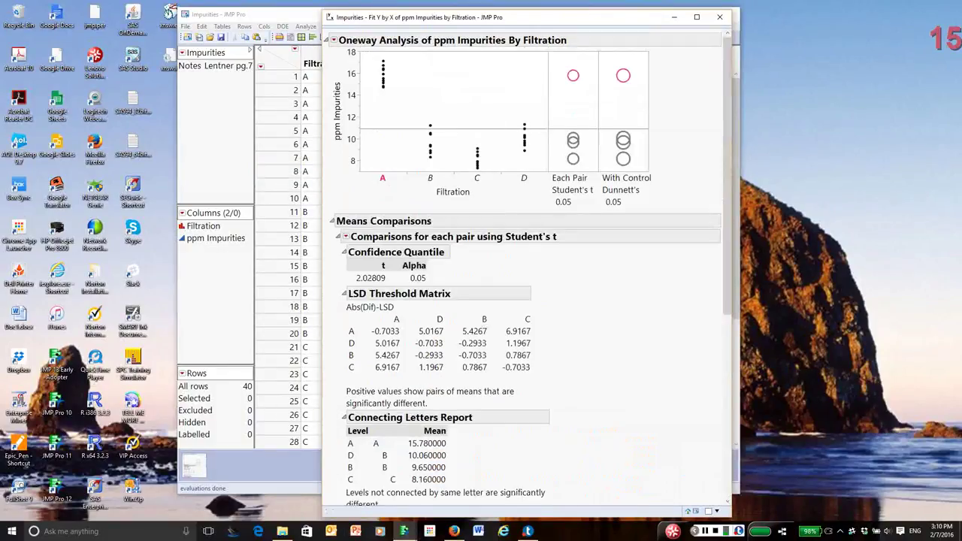
click(333, 40)
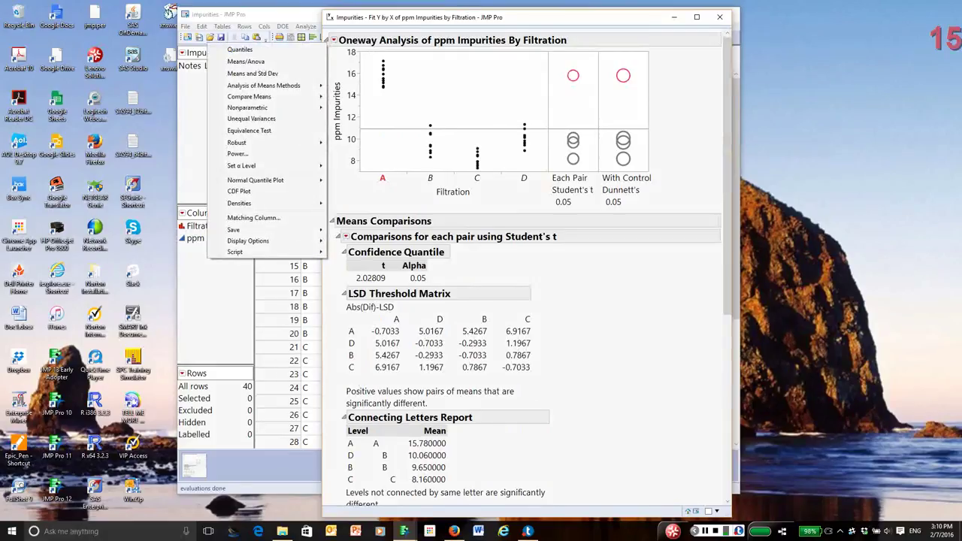
mouse_move(249, 96)
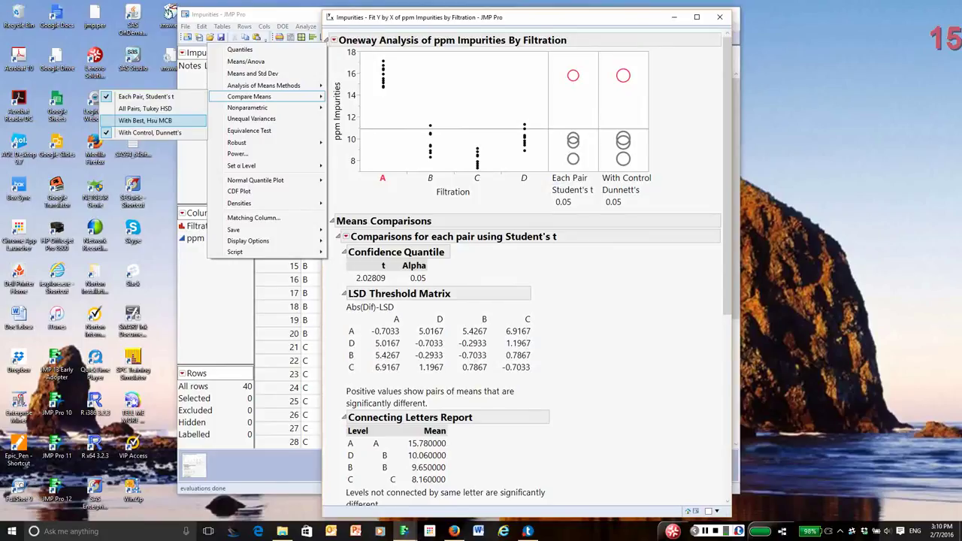
click(145, 120)
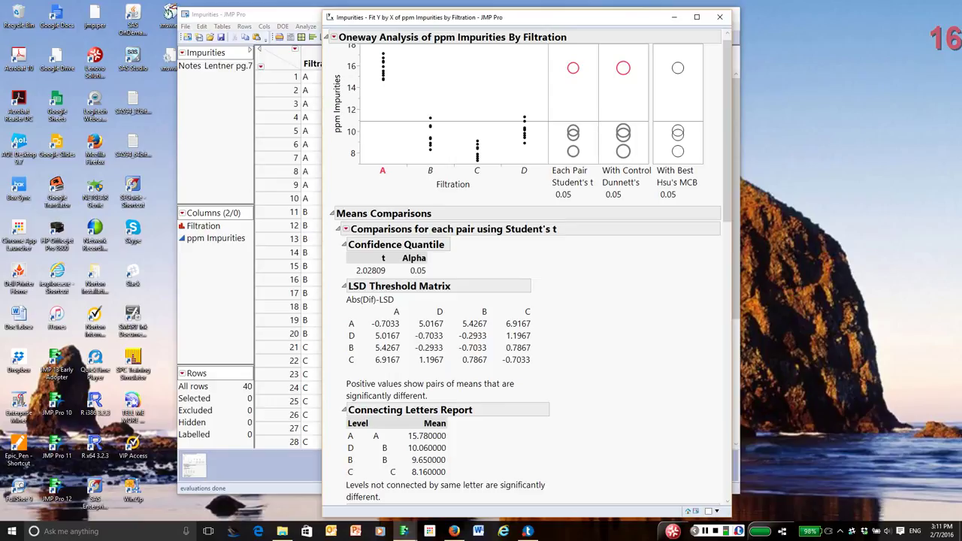
click(676, 76)
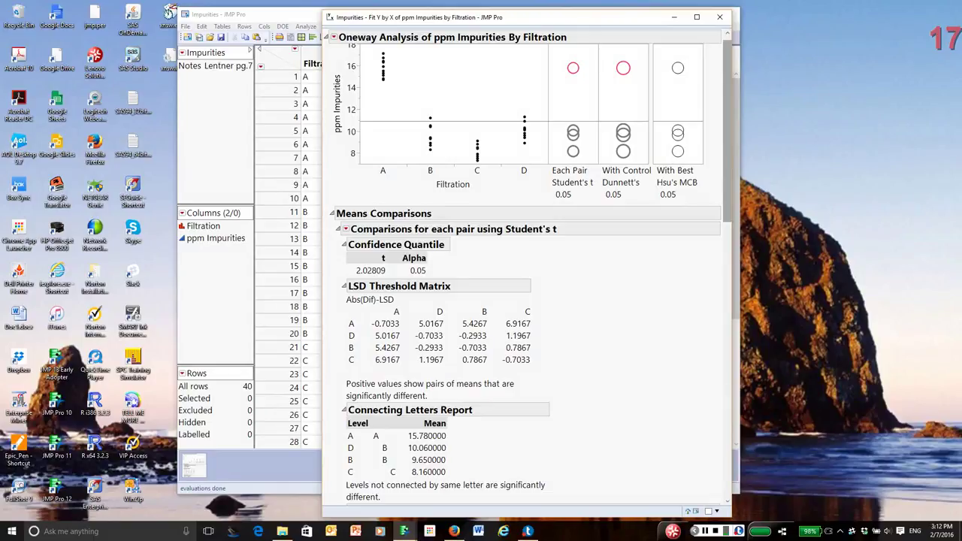
scroll(526, 270, down, 12)
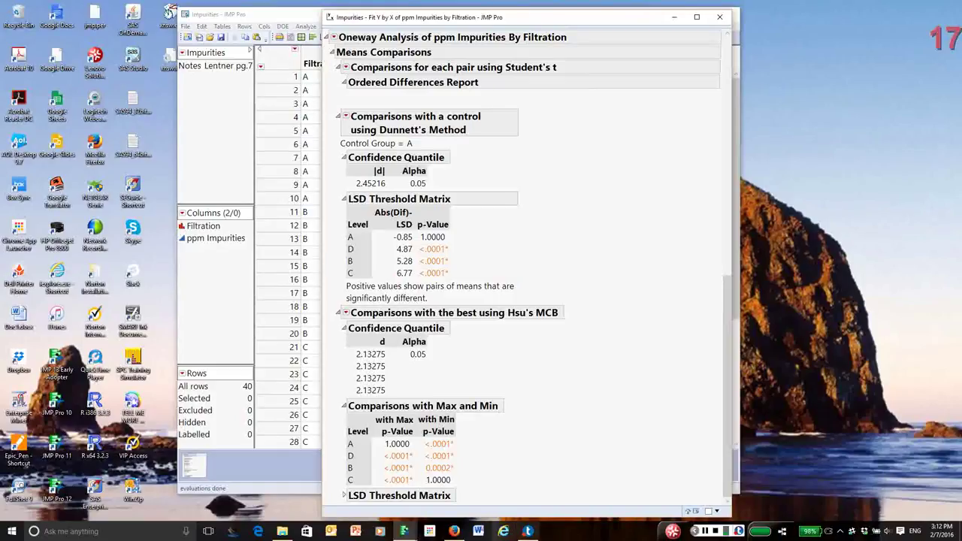
mouse_move(537, 422)
mouse_down()
mouse_move(509, 407)
mouse_move(336, 415)
mouse_move(450, 505)
mouse_move(505, 498)
mouse_move(455, 404)
mouse_up()
key(ctrl+shift+c)
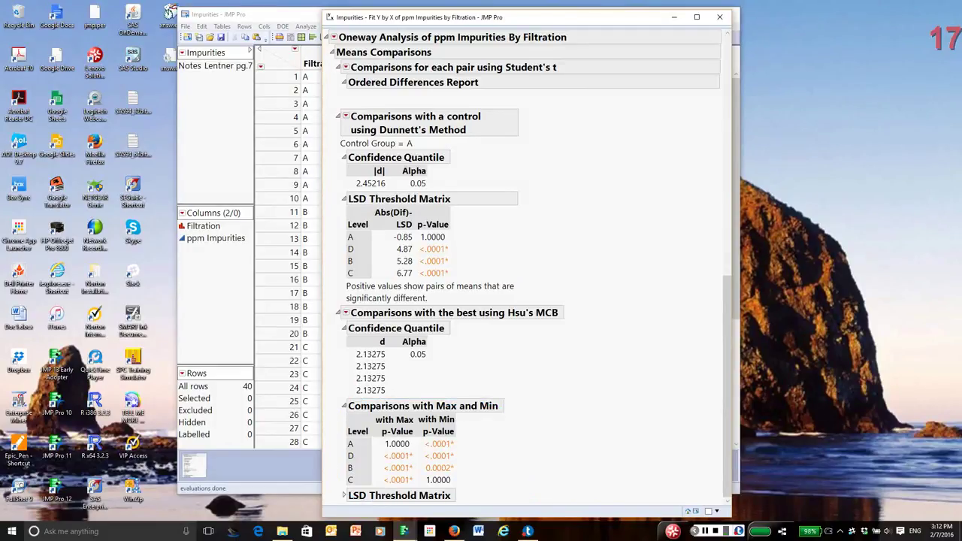
drag(330, 444, 342, 444)
key(ctrl+shift+c)
mouse_move(338, 451)
mouse_down()
mouse_move(338, 466)
mouse_move(384, 490)
mouse_move(420, 453)
mouse_move(414, 445)
mouse_move(342, 453)
mouse_up()
key(ctrl+z)
drag(329, 482, 341, 481)
mouse_move(489, 449)
mouse_down()
mouse_move(447, 426)
mouse_move(420, 443)
mouse_move(428, 477)
mouse_move(461, 477)
mouse_move(472, 449)
mouse_up()
key(ctrl+z)
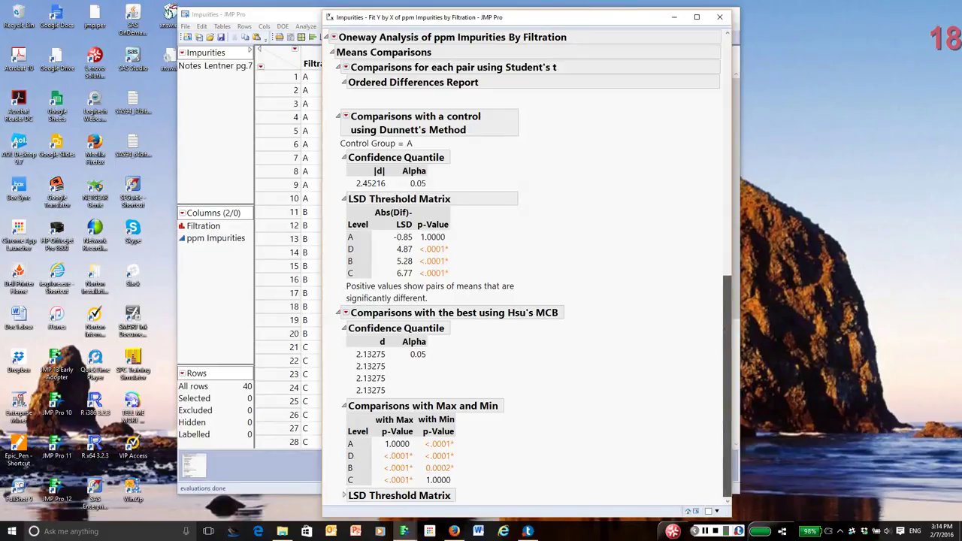
drag(727, 383, 727, 140)
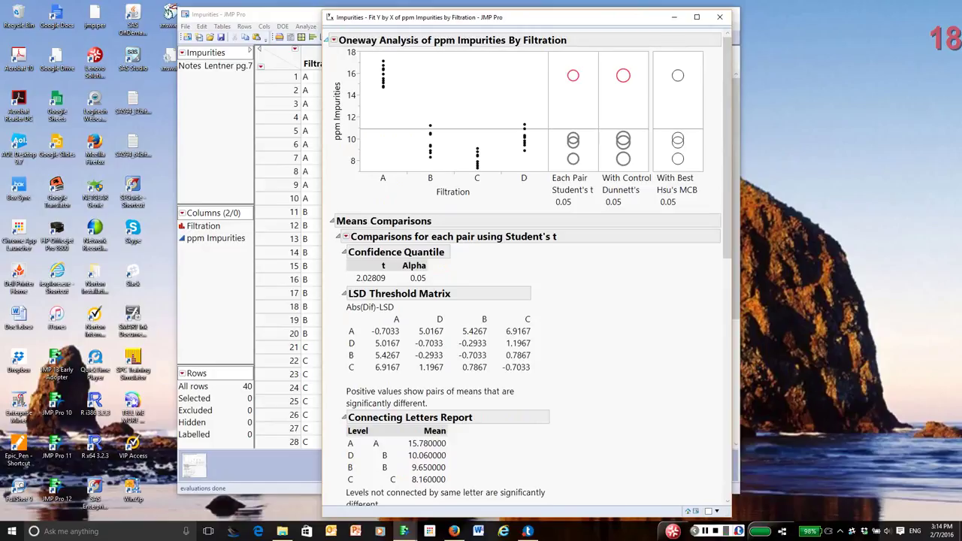
Step: Add Compare Means > All Pairs, Tukey HSD as a fourth comparison circles column
click(333, 40)
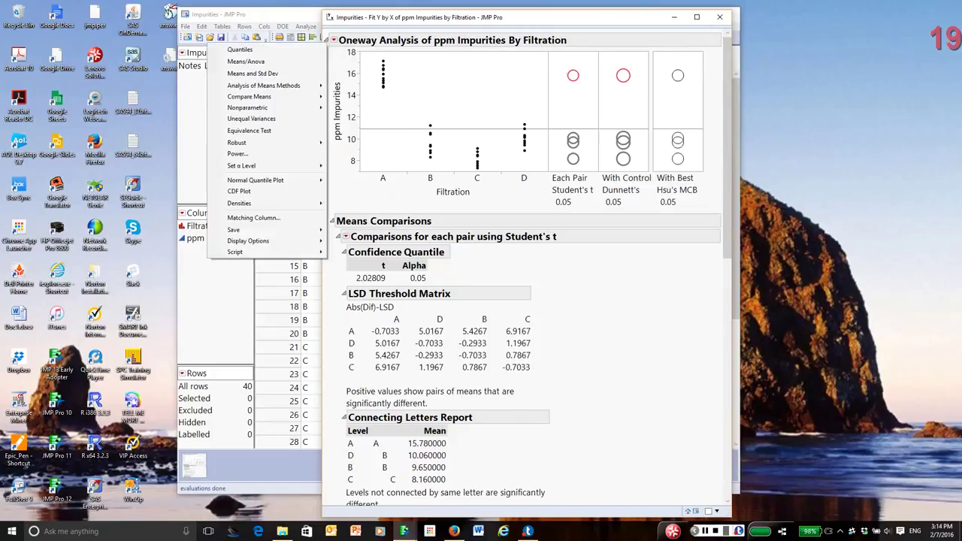
mouse_move(249, 96)
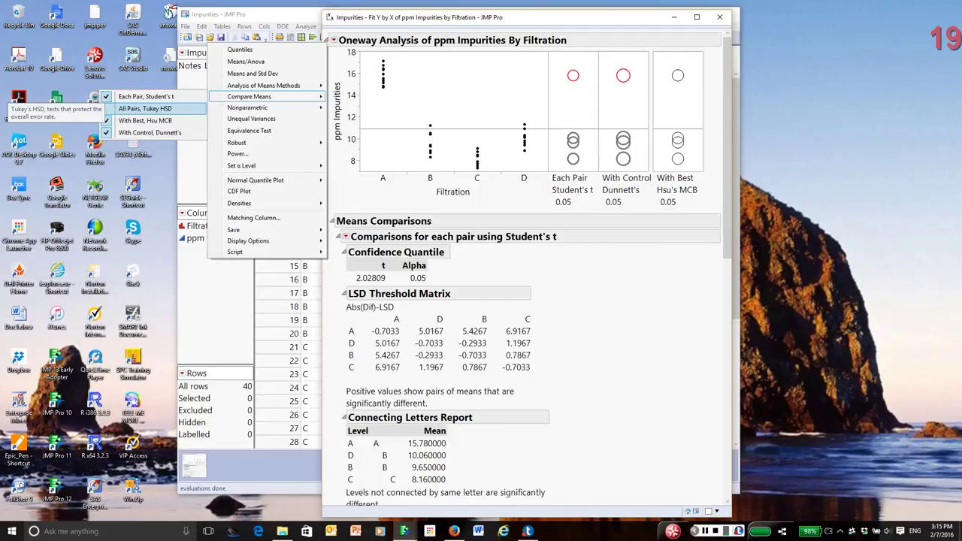
click(145, 108)
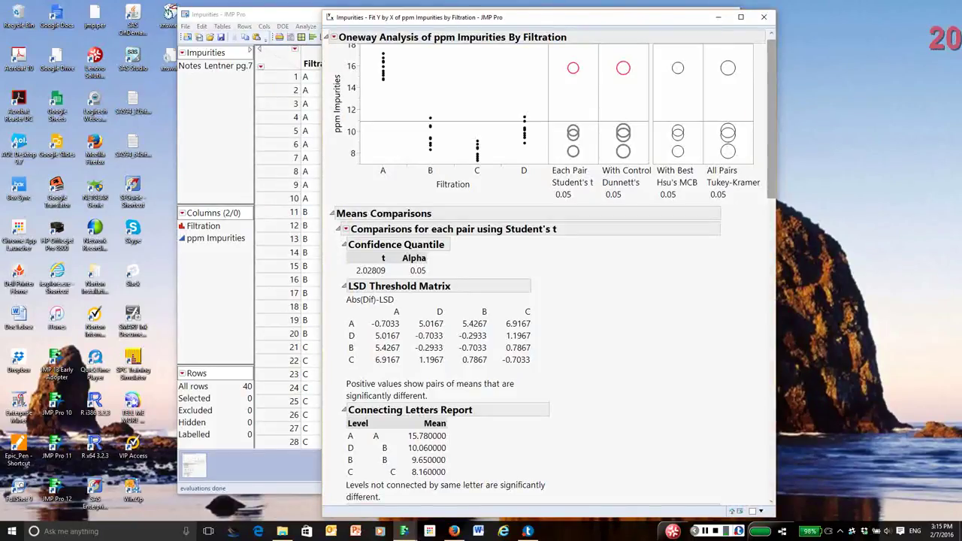
drag(770, 120, 769, 417)
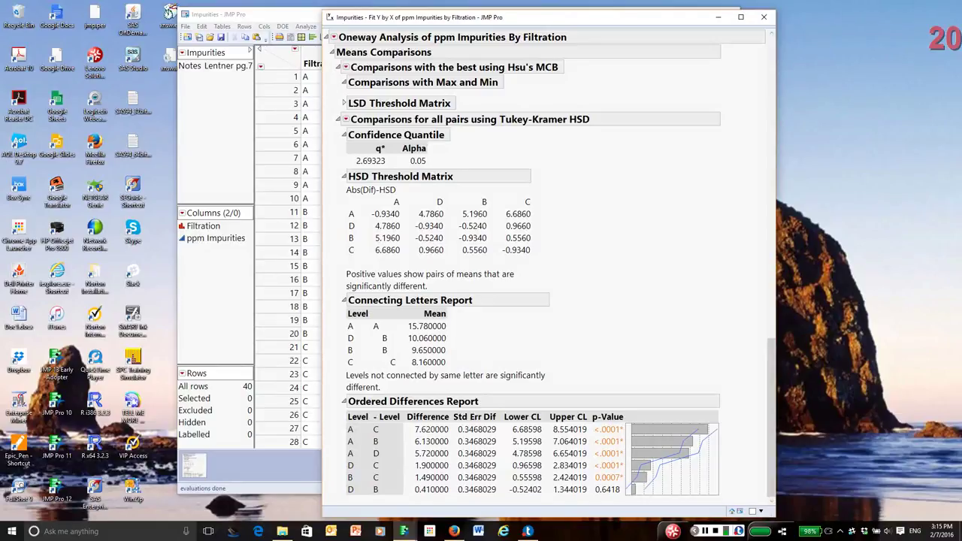
mouse_move(328, 317)
mouse_down()
mouse_move(331, 371)
mouse_move(362, 393)
mouse_move(518, 314)
mouse_move(418, 293)
mouse_move(325, 318)
mouse_up()
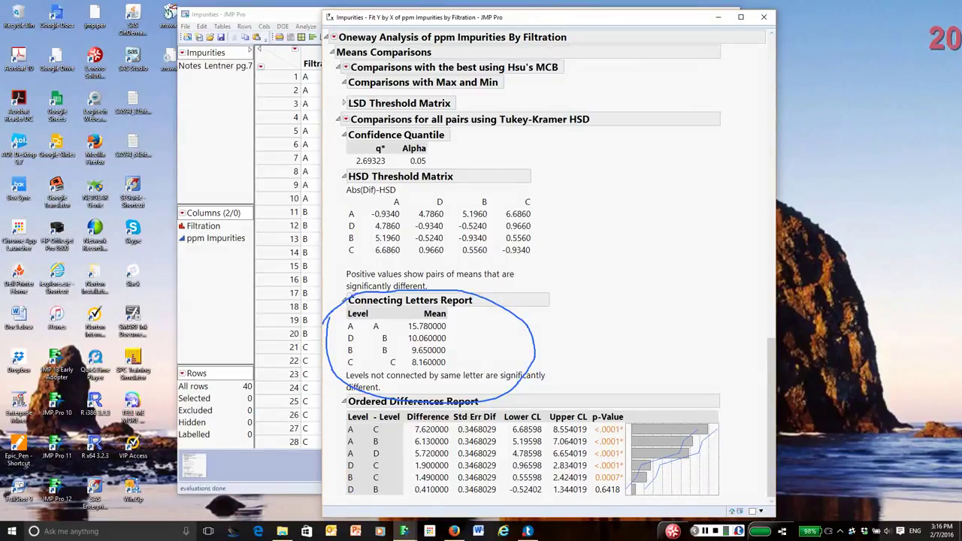
key(ctrl+shift+c)
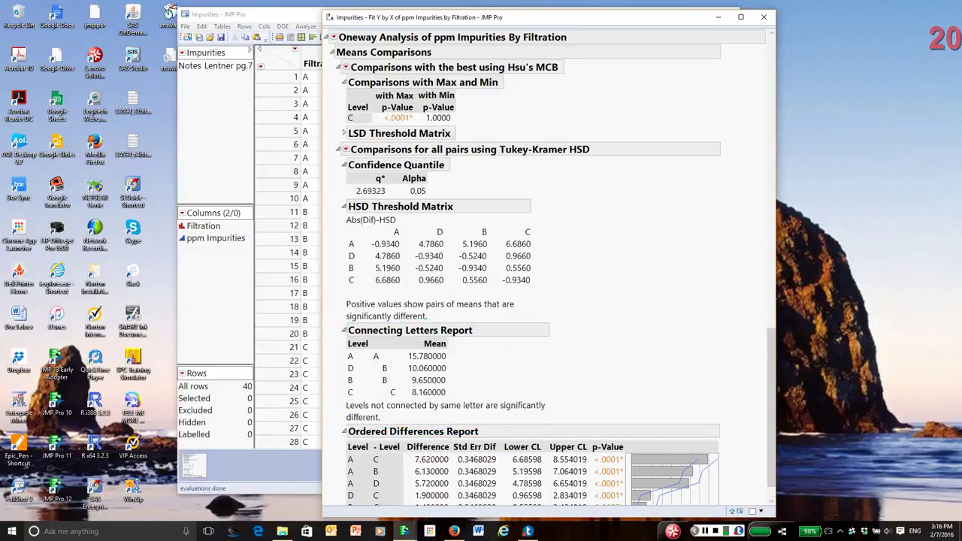
mouse_move(498, 293)
mouse_down()
mouse_move(558, 288)
mouse_move(493, 265)
mouse_move(505, 302)
mouse_up()
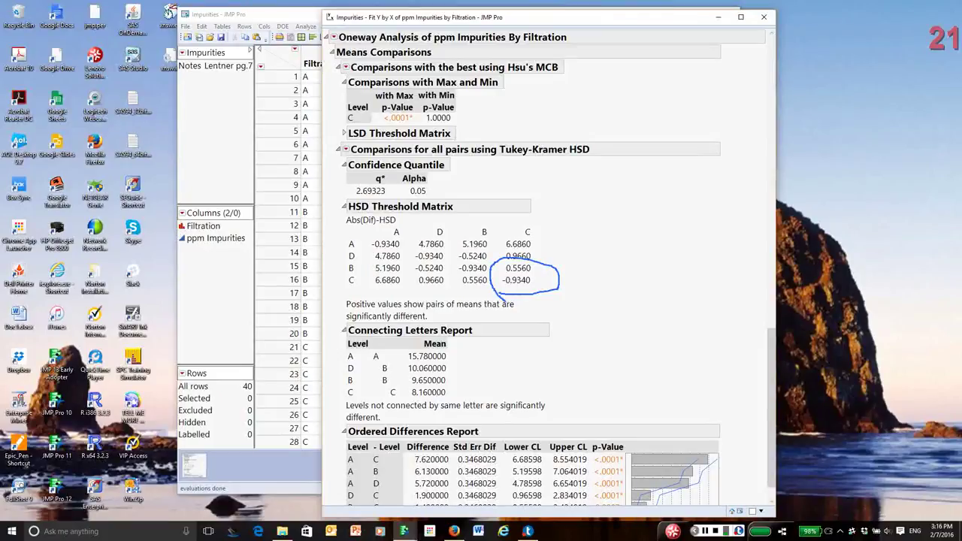
key(ctrl+shift+c)
scroll(548, 270, up, 10)
scroll(548, 270, down, 1)
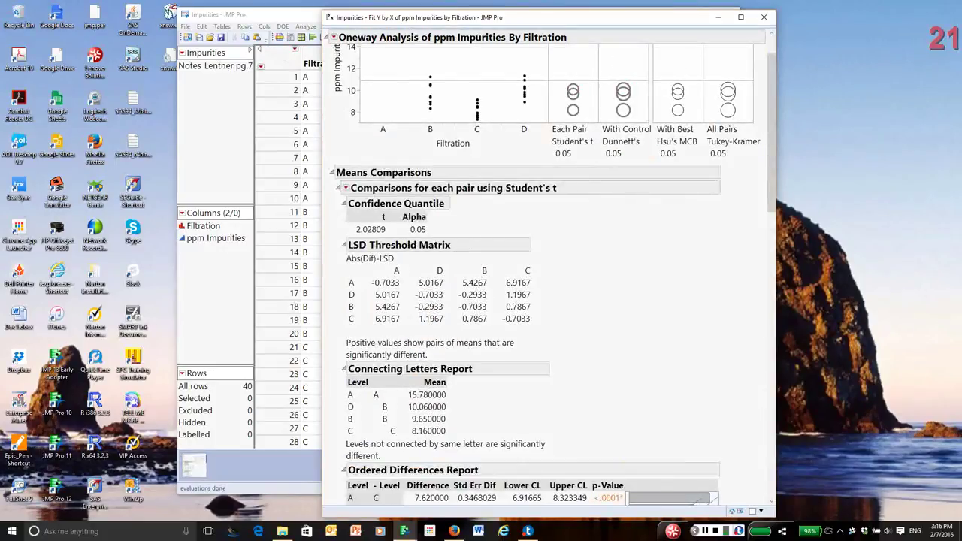
mouse_move(509, 321)
mouse_down()
mouse_move(502, 303)
mouse_move(500, 324)
mouse_move(520, 327)
mouse_up()
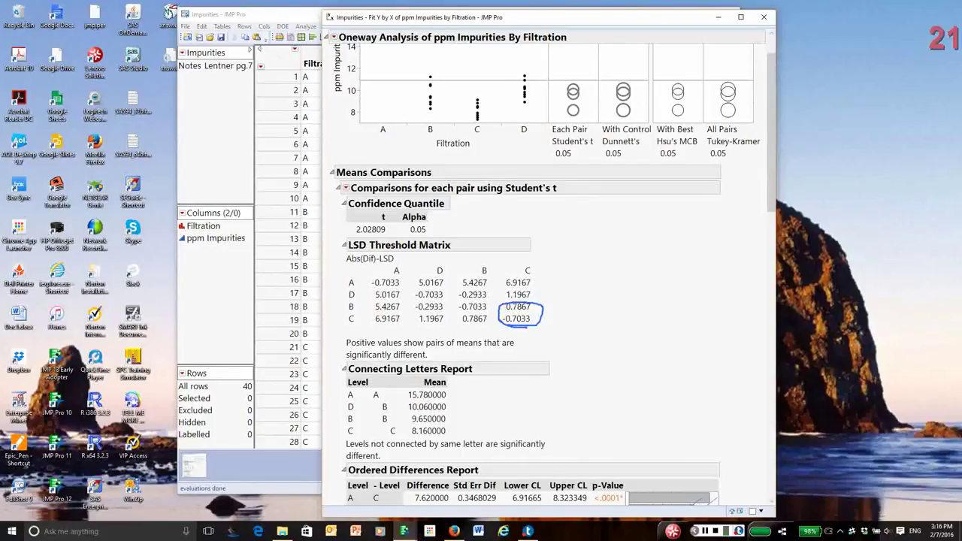
key(ctrl+shift+c)
scroll(526, 300, down, 15)
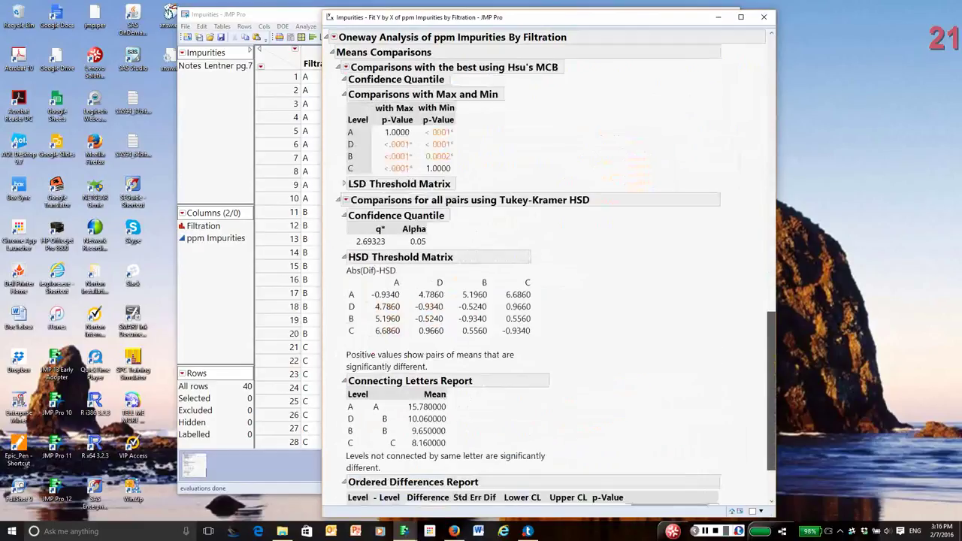
mouse_move(511, 340)
mouse_down()
mouse_move(535, 335)
mouse_move(538, 314)
mouse_move(536, 349)
mouse_up()
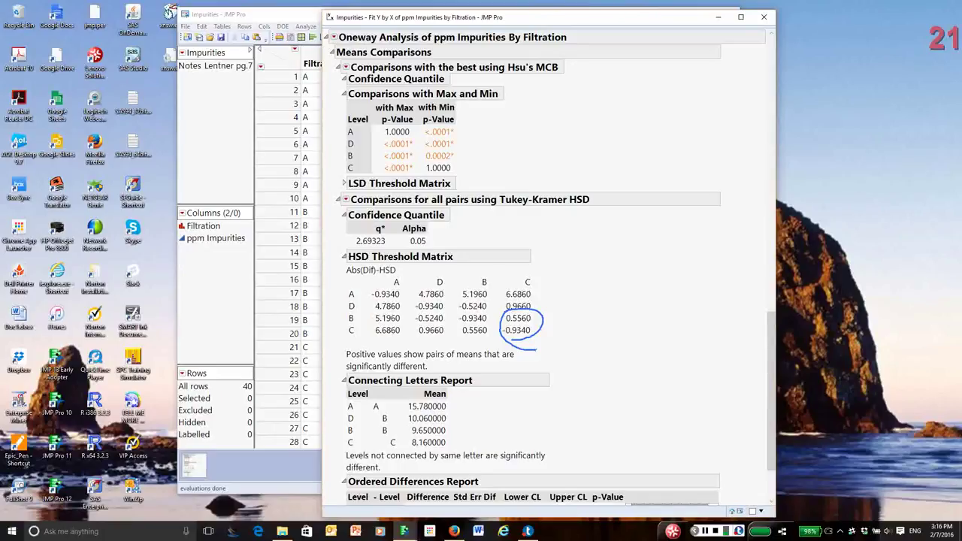
key(ctrl+z)
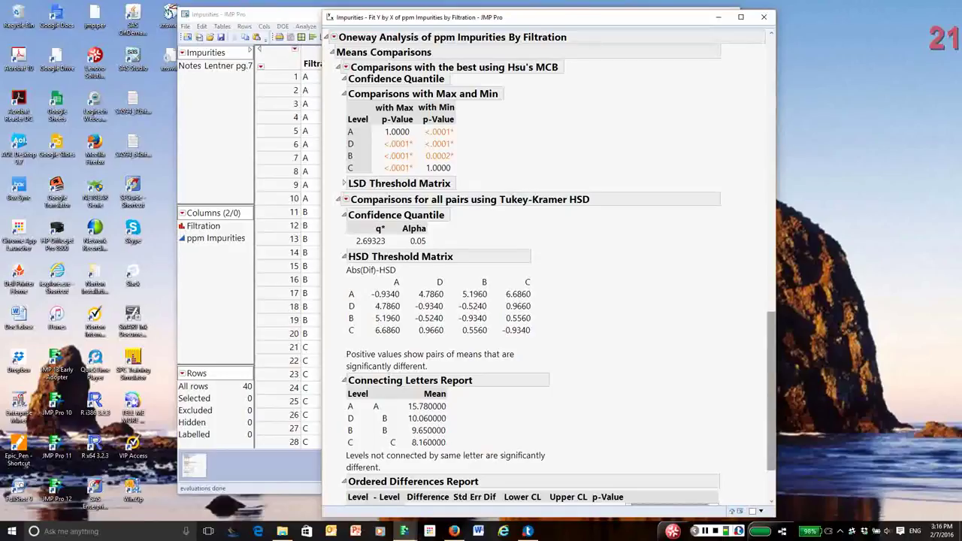
scroll(549, 271, up, 10)
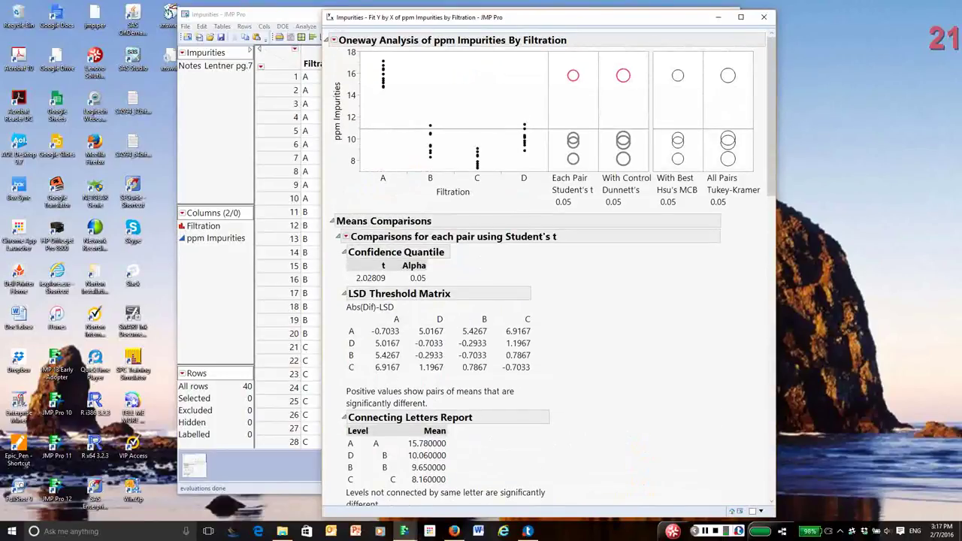
mouse_move(548, 175)
mouse_down()
mouse_move(565, 199)
mouse_move(556, 164)
mouse_move(537, 188)
mouse_up()
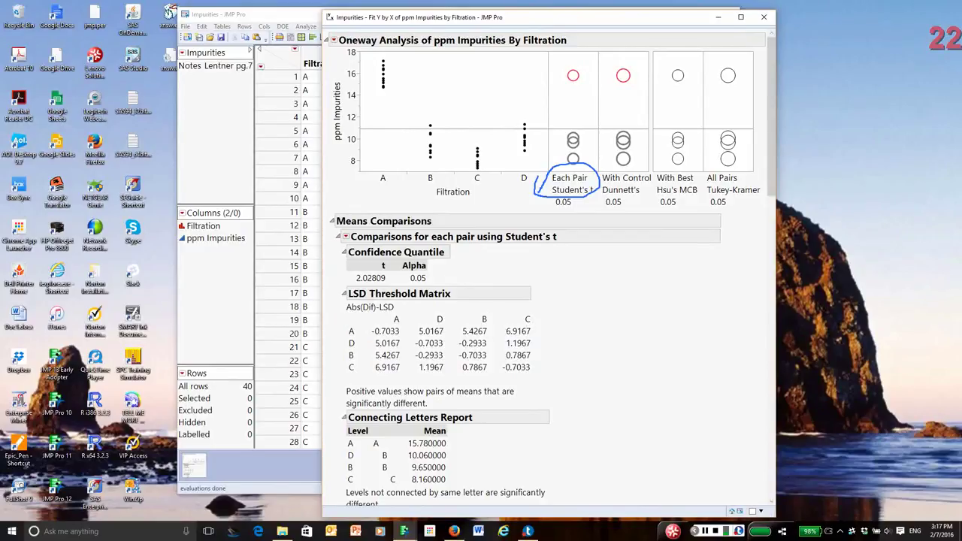
key(Escape)
mouse_move(601, 208)
mouse_down()
mouse_move(646, 207)
mouse_move(619, 170)
mouse_move(605, 173)
mouse_move(605, 206)
mouse_up()
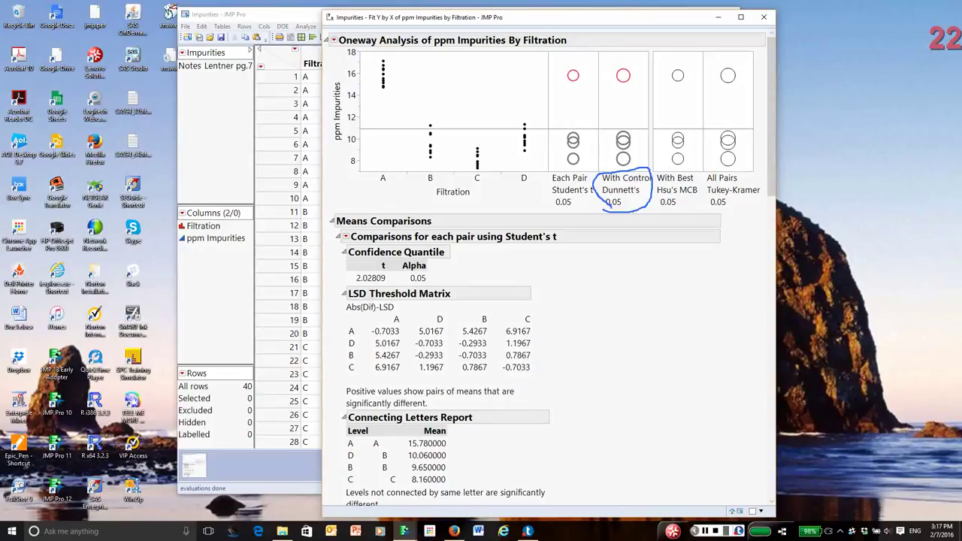
key(ctrl+z)
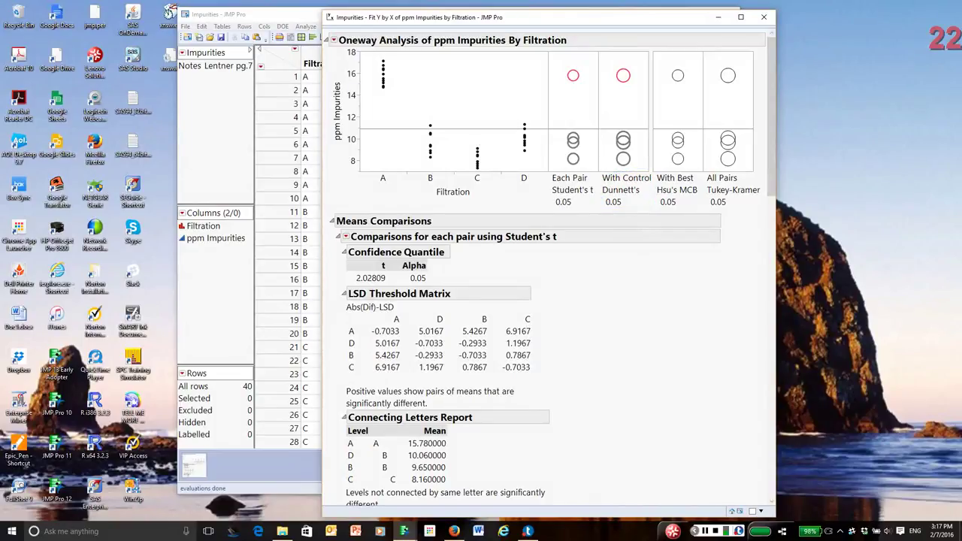
mouse_move(654, 207)
mouse_down()
mouse_move(678, 213)
mouse_move(703, 168)
mouse_move(652, 176)
mouse_move(655, 215)
mouse_up()
mouse_move(747, 203)
mouse_down()
mouse_move(718, 169)
mouse_move(703, 209)
mouse_move(721, 215)
mouse_up()
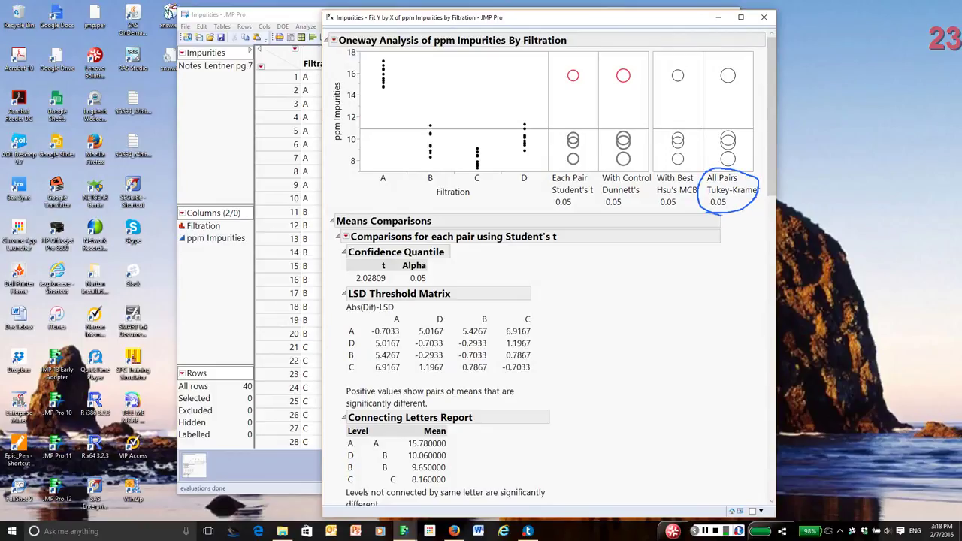
right_click(603, 224)
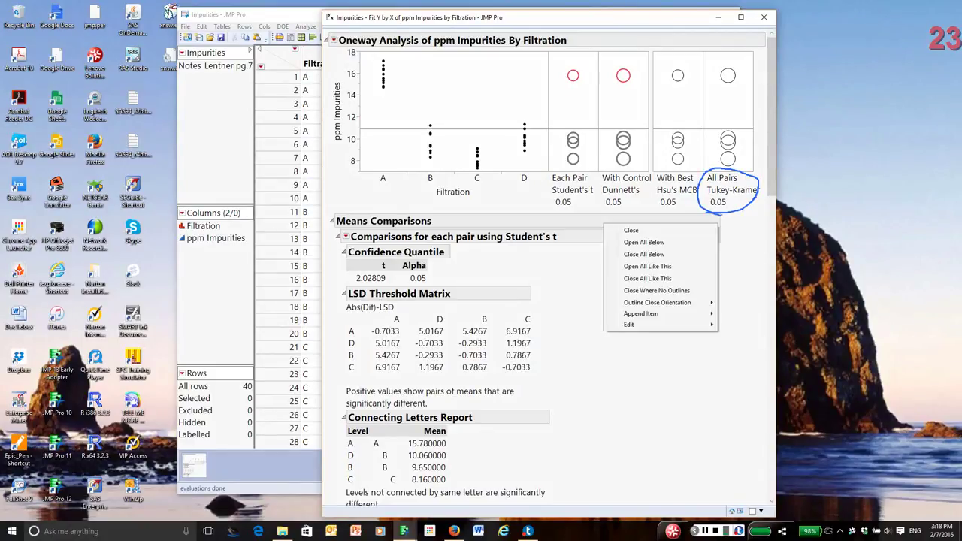
key(Escape)
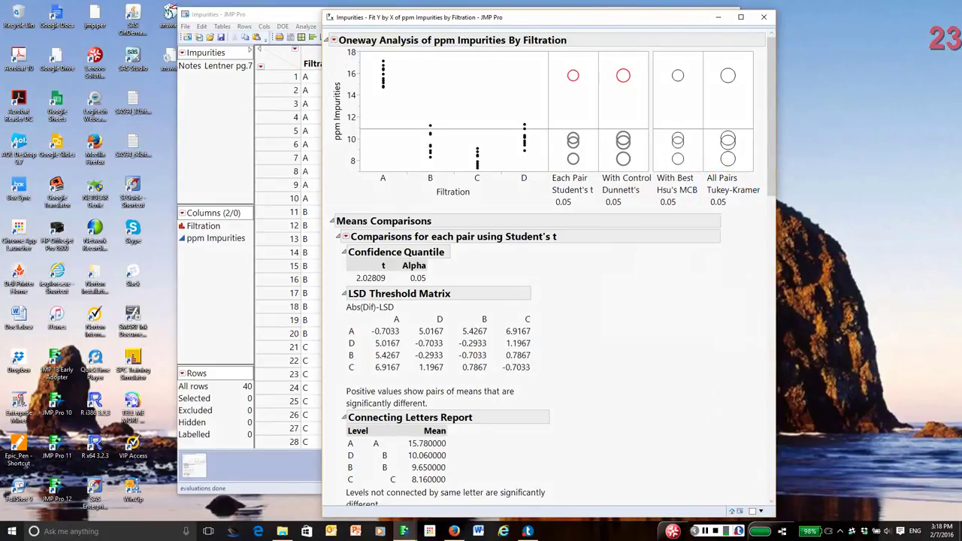